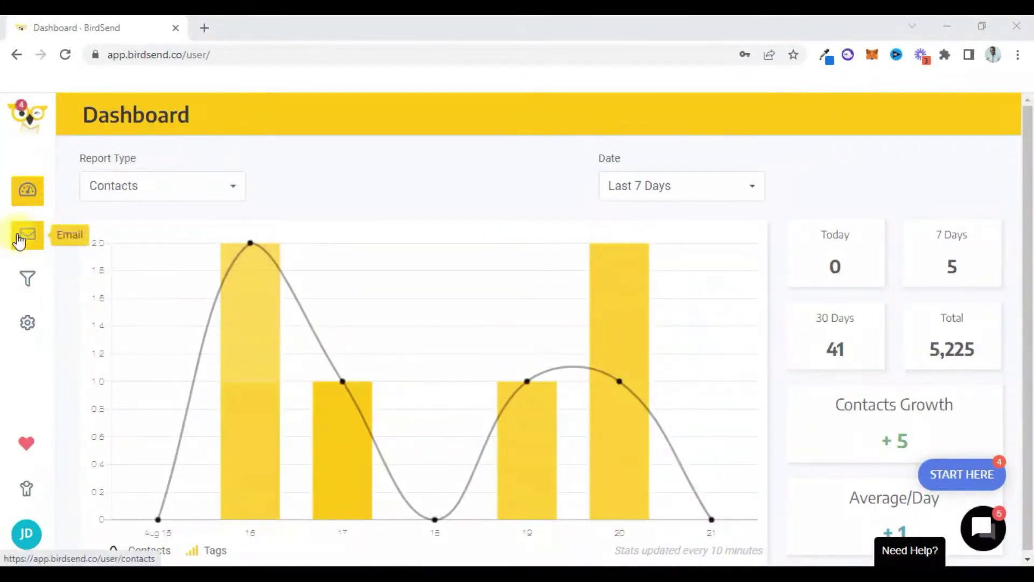
Step: Go from the dashboard to Email > Automation to list the 7 live sequences
click(18, 242)
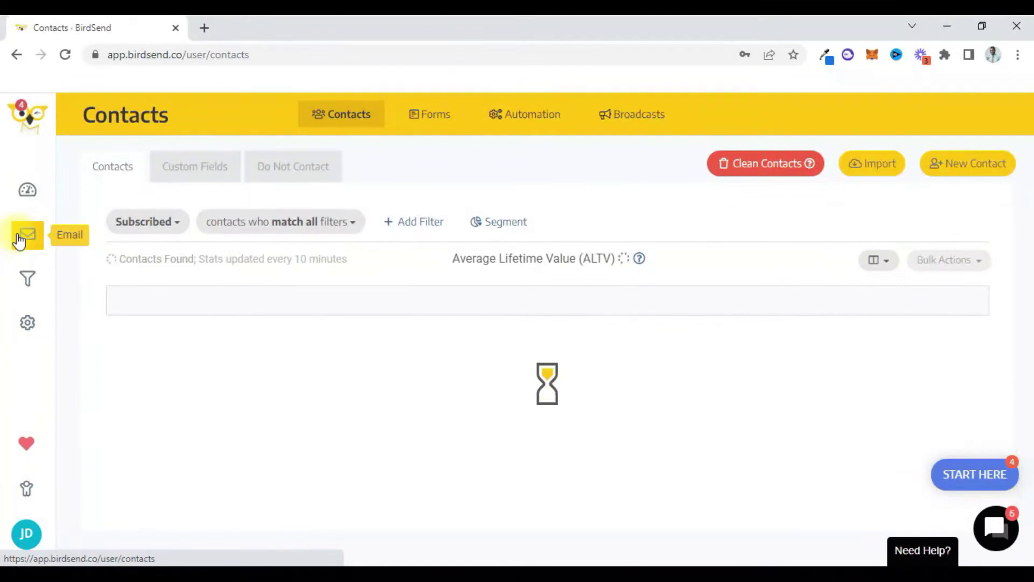
click(535, 110)
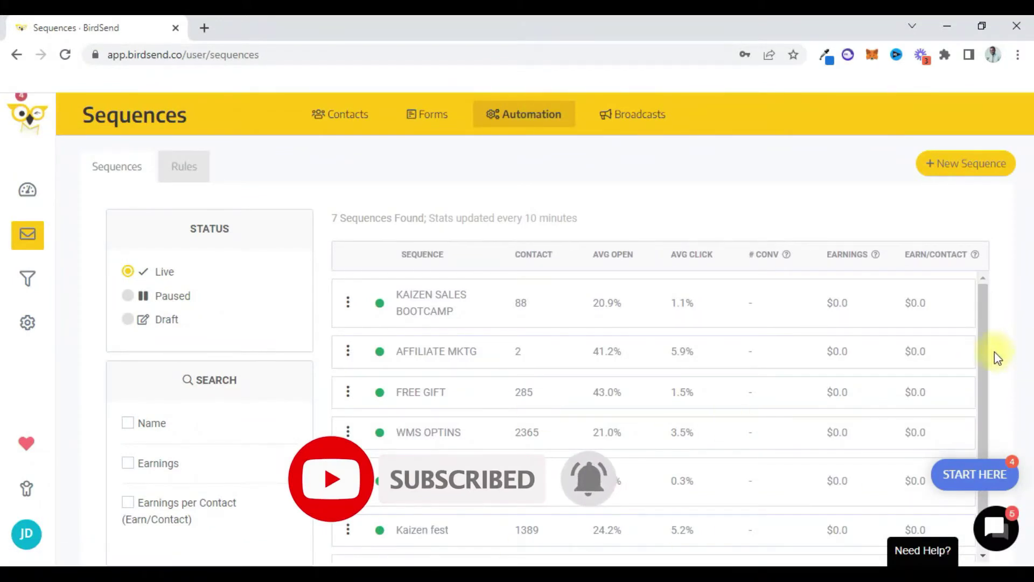
scroll(984, 355, down, 2)
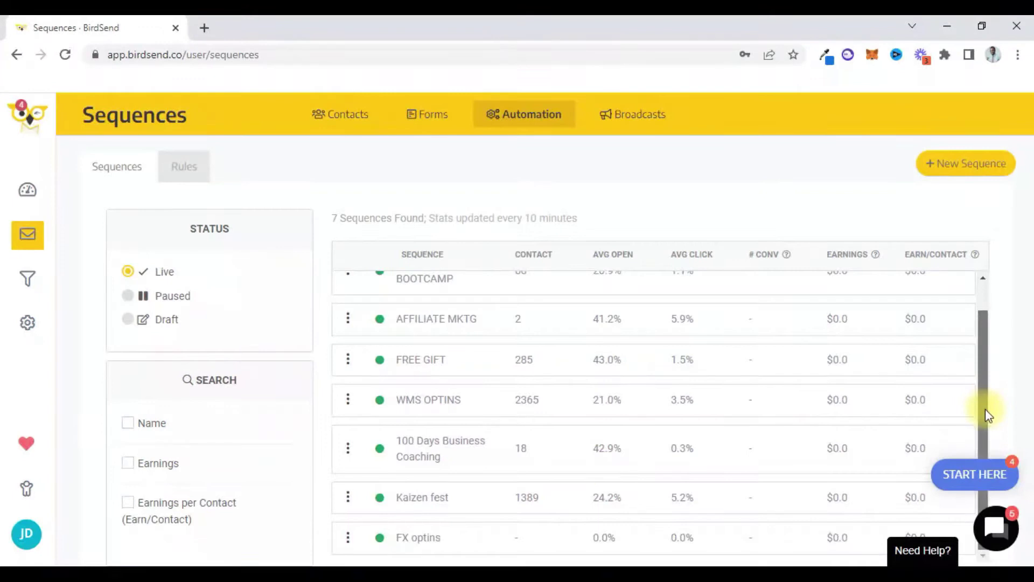
scroll(987, 397, up, 2)
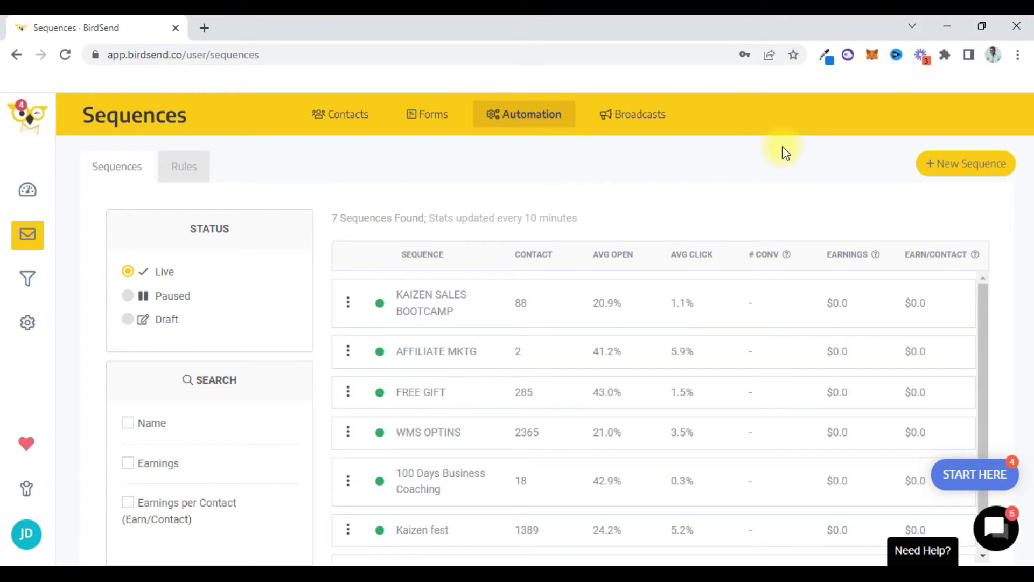
Step: Open the FREE GIFT form and expand its post-submission automation (FREE GIFT tag and sequence)
click(426, 129)
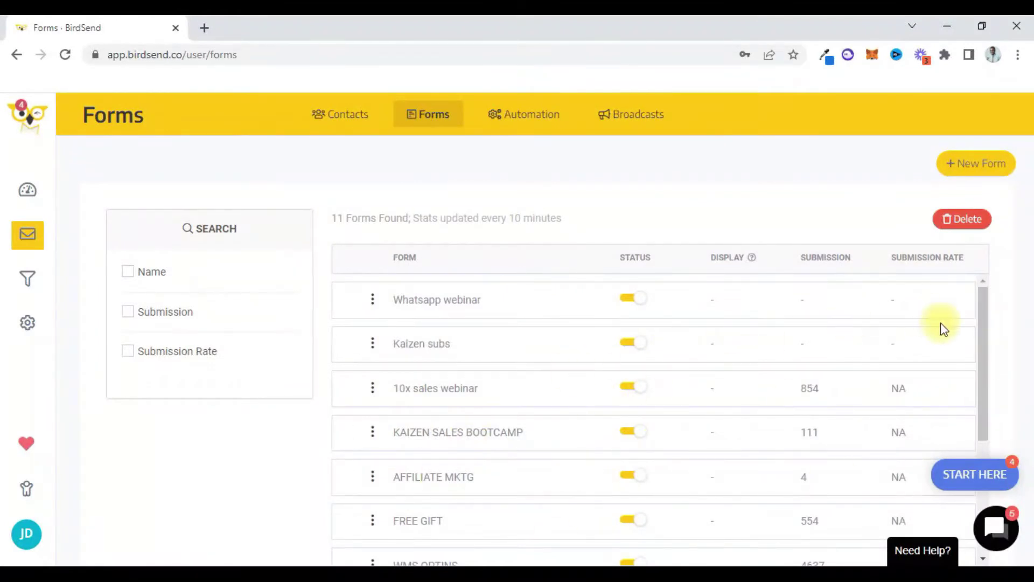
drag(988, 328, 1003, 393)
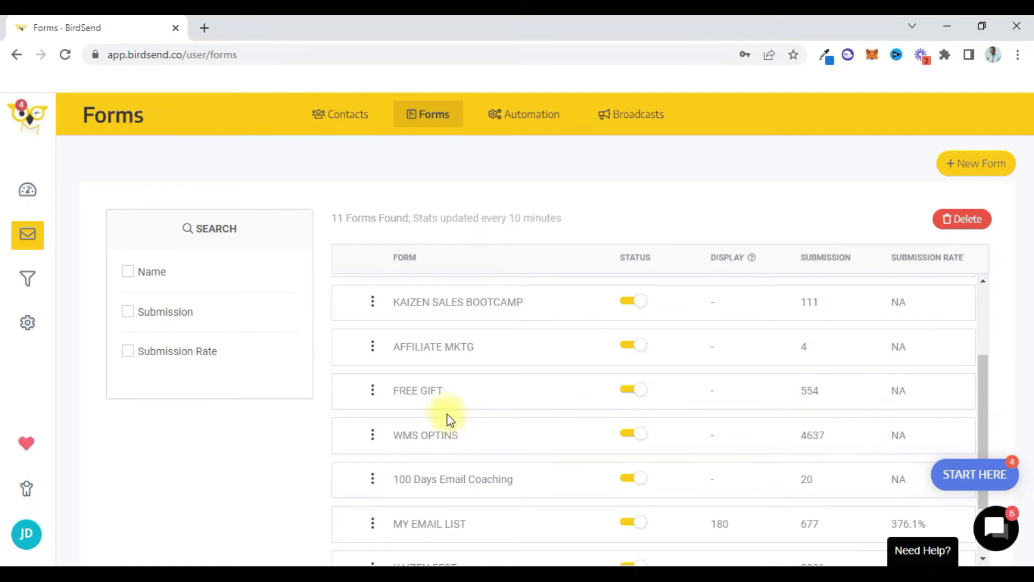
click(421, 393)
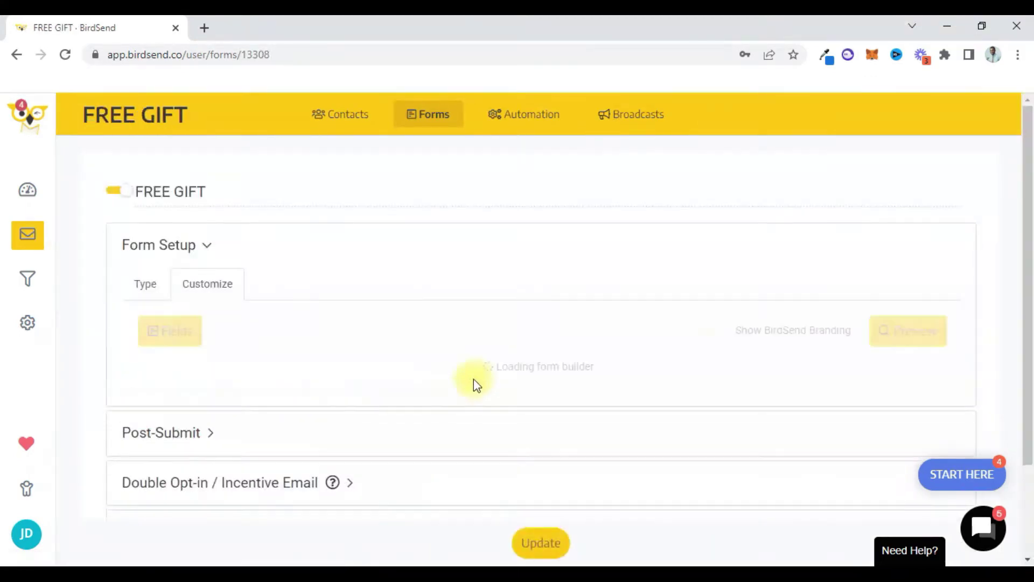
scroll(1031, 204, down, 1)
drag(1030, 205, 1029, 408)
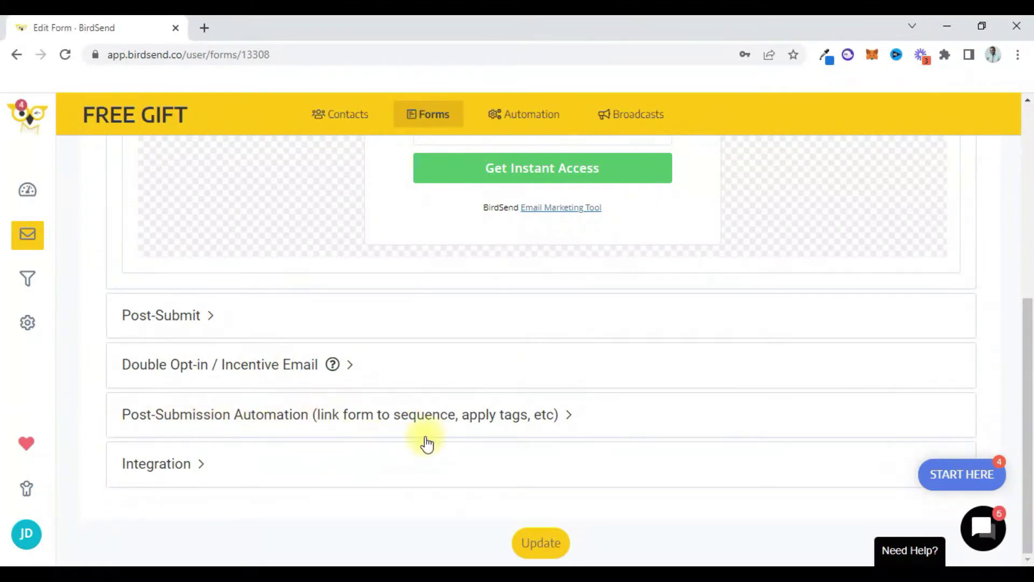
click(565, 417)
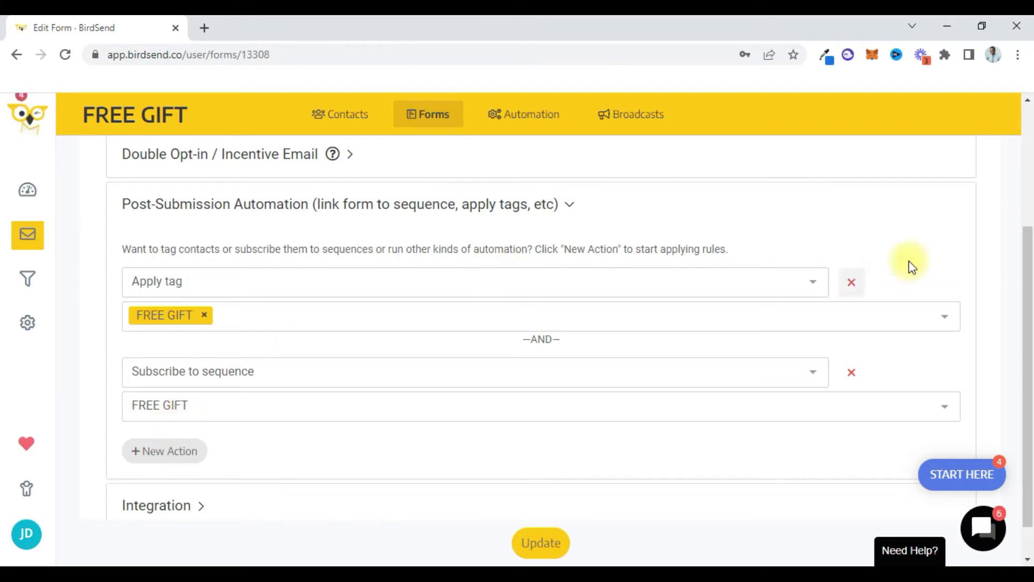
Step: Open the FREE GIFT sequence from the Automation sequences list
click(537, 120)
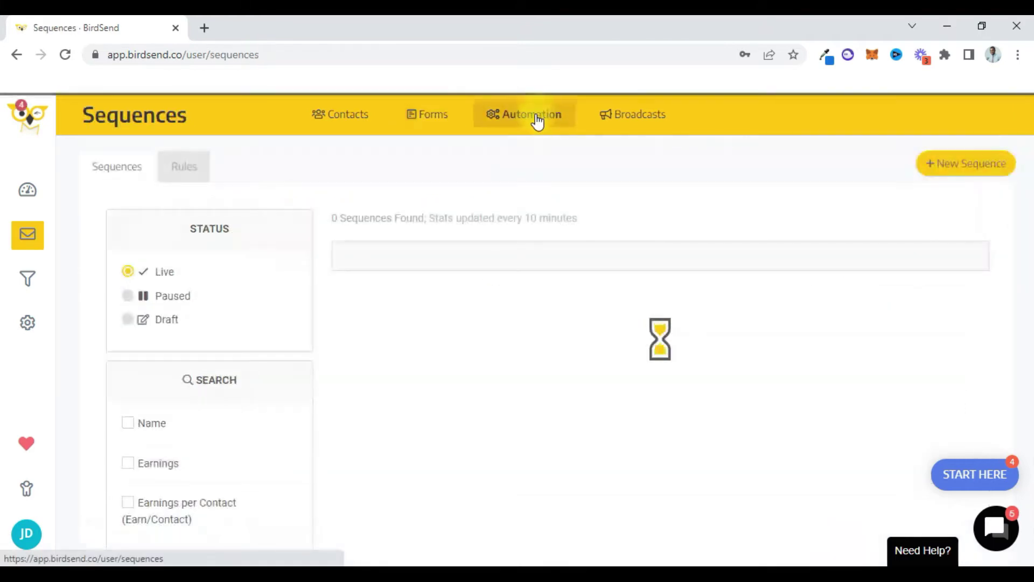
click(417, 393)
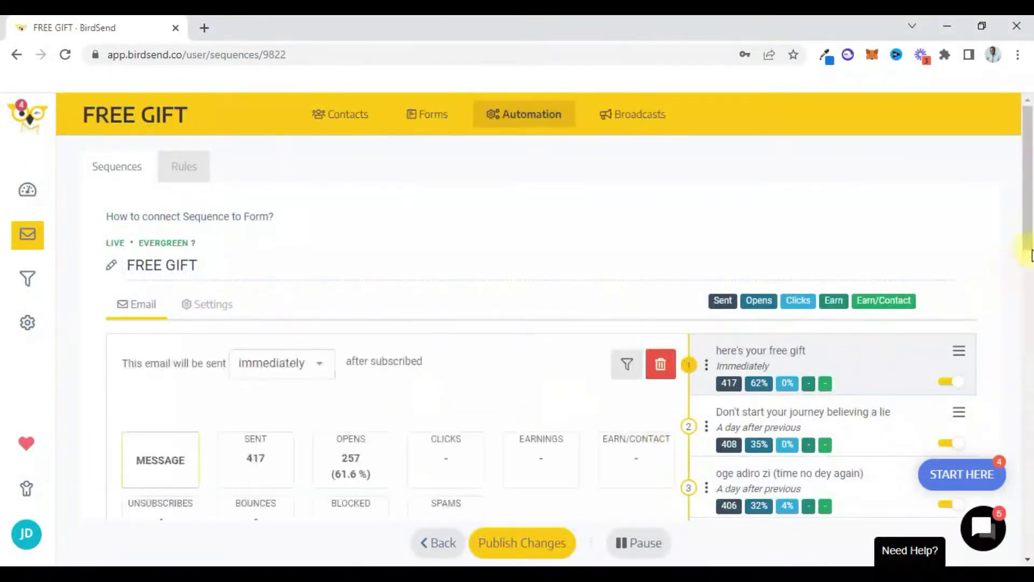
drag(1028, 200, 1031, 241)
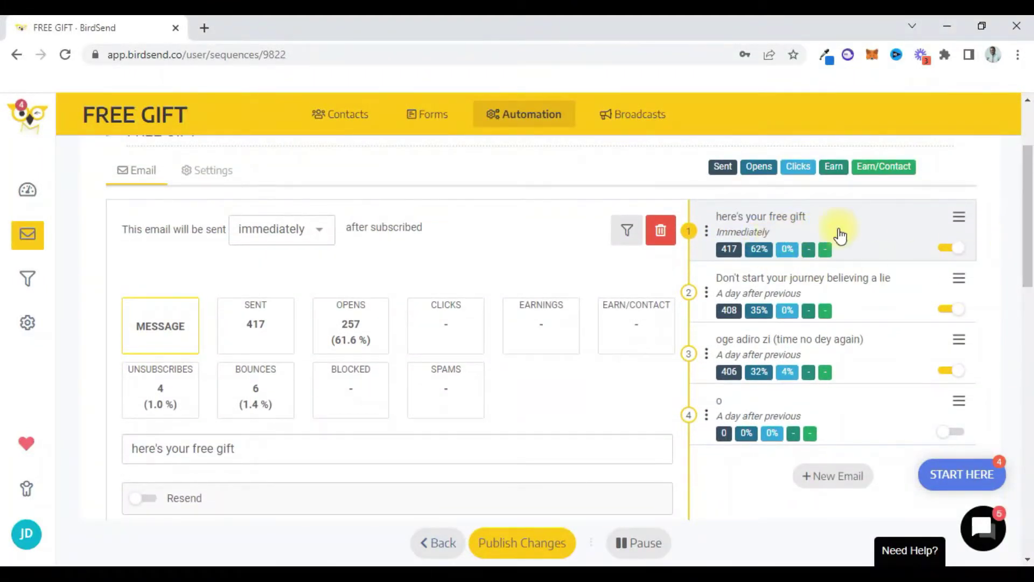
drag(1029, 204, 1018, 157)
Step: Preview the sequence's second and third emails, then return to the sequences list
click(796, 411)
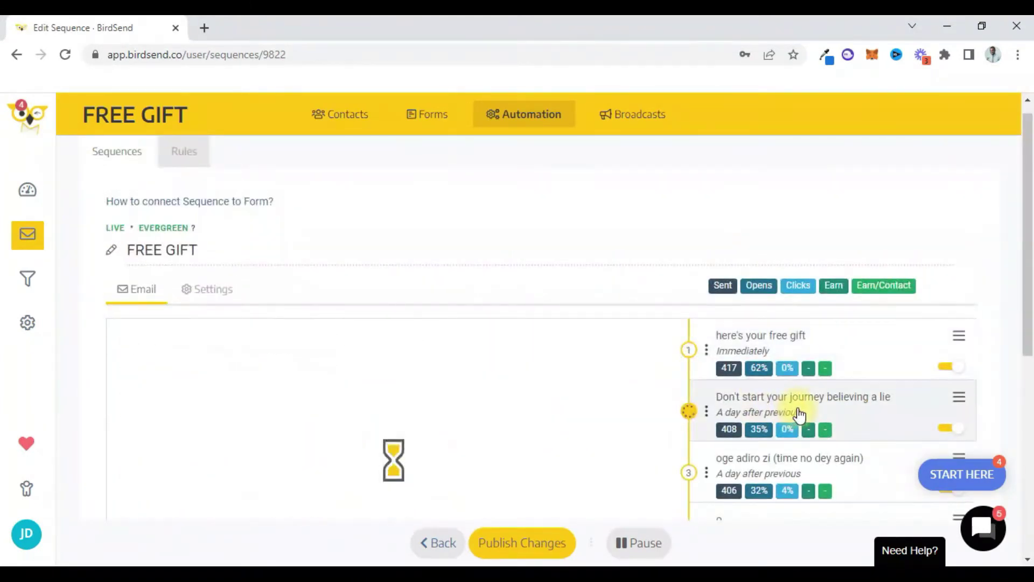
scroll(891, 249, down, 5)
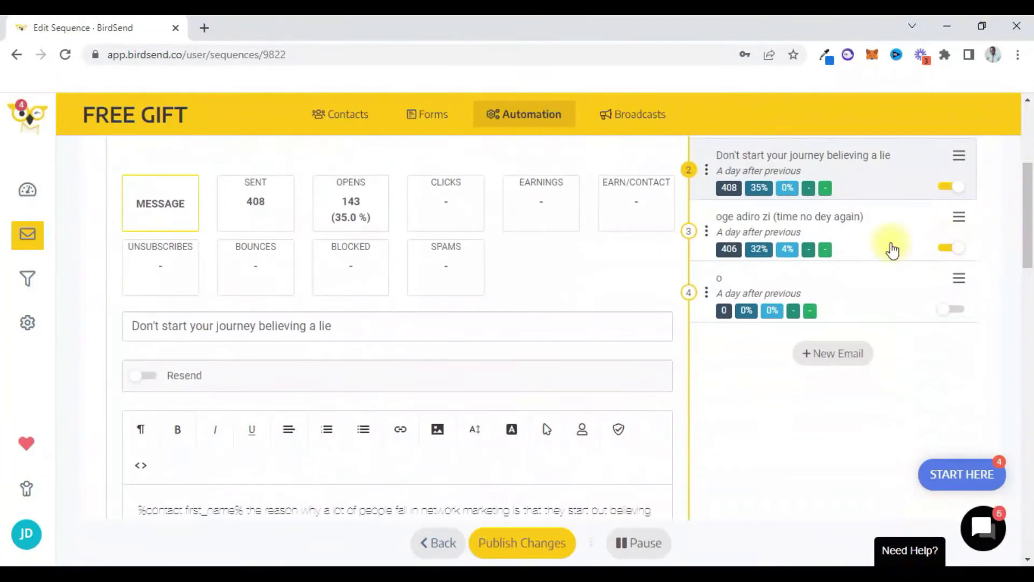
click(857, 240)
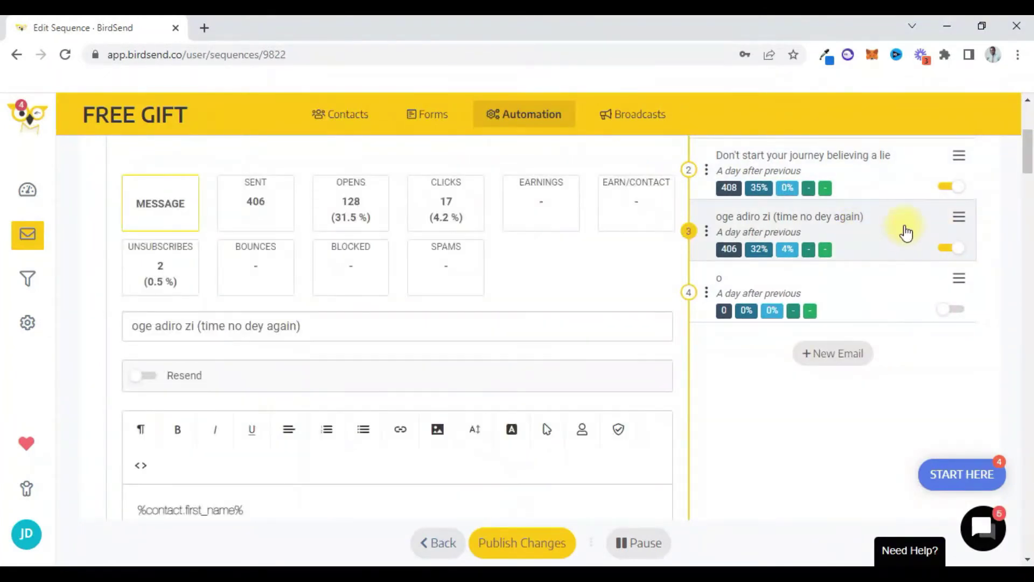
drag(1029, 162, 1000, 120)
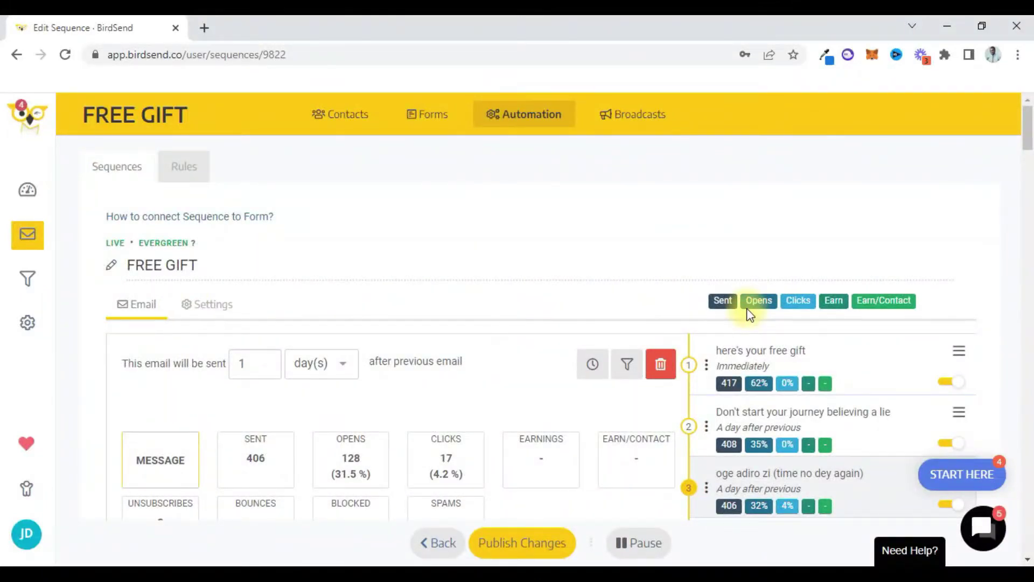
click(530, 131)
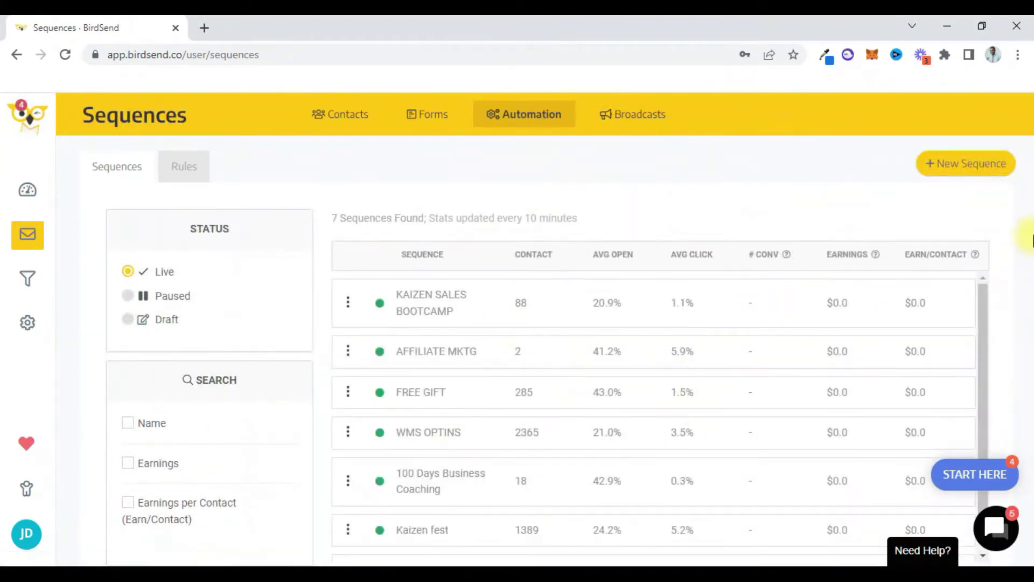
Step: Create a new sequence named WCB
click(968, 161)
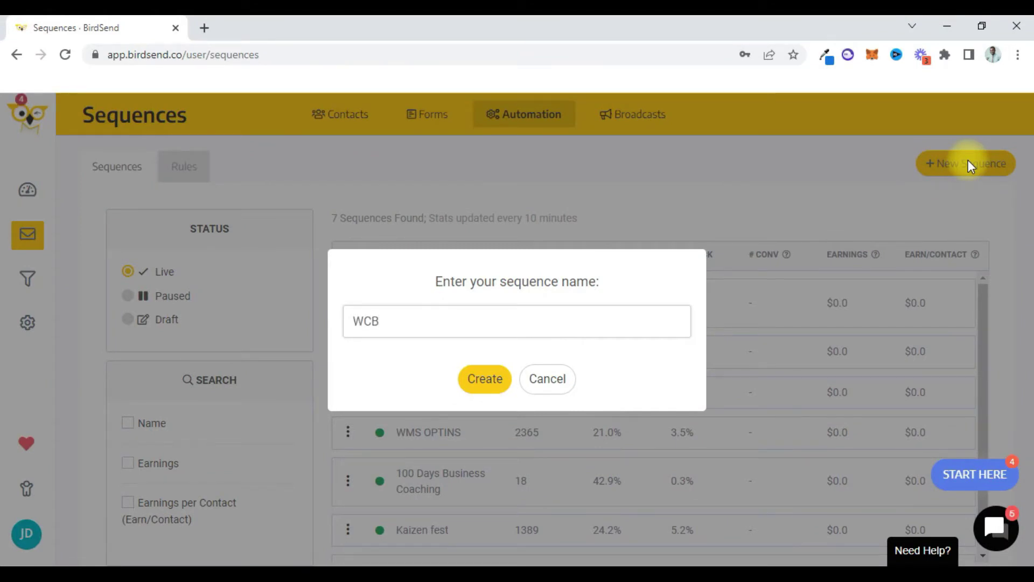
click(491, 382)
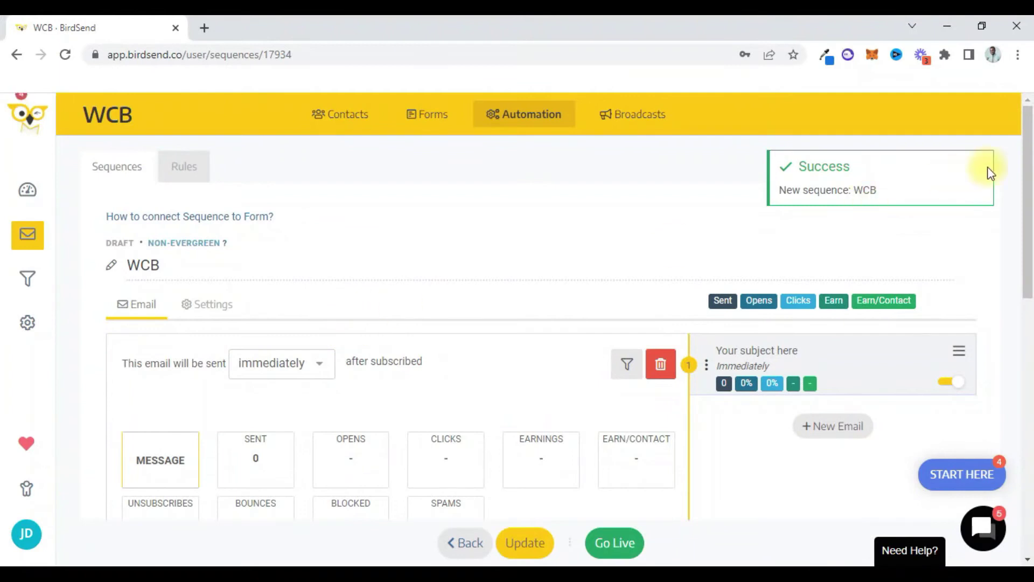
drag(1033, 167, 1032, 207)
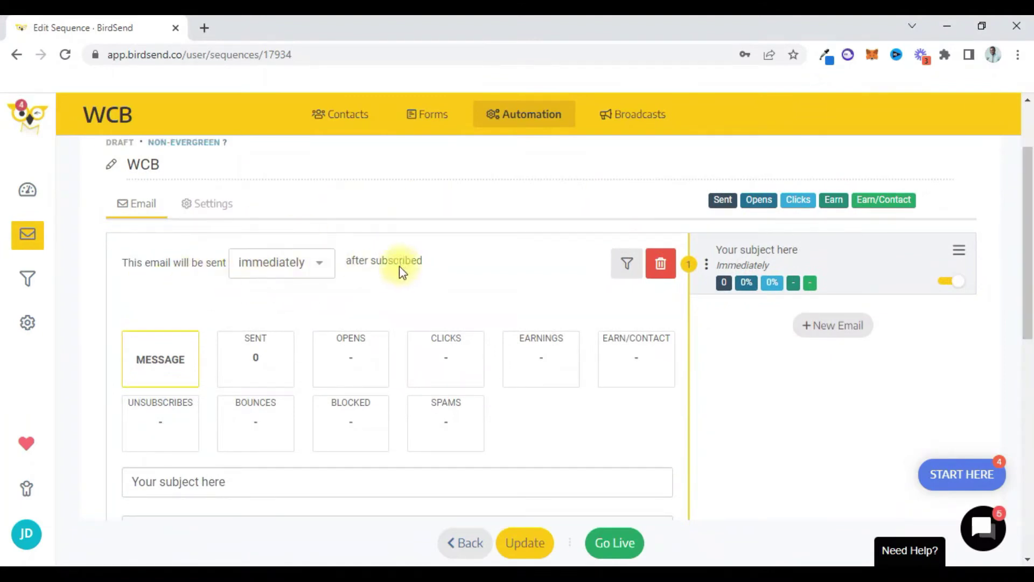
Step: Set the first WCB email to send immediately after subscribing, with the cursor in its body
click(317, 265)
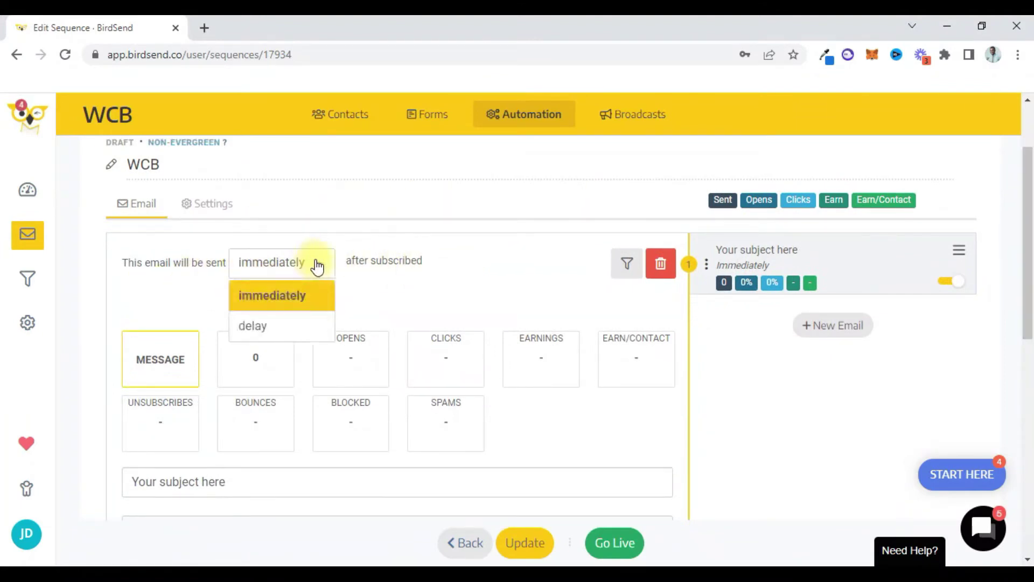
click(277, 326)
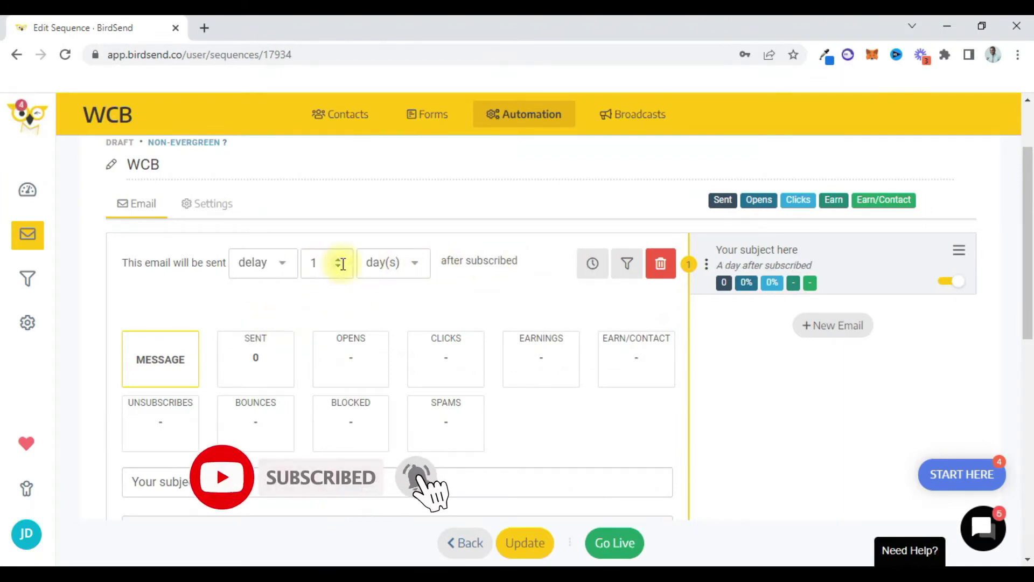
click(281, 264)
click(270, 293)
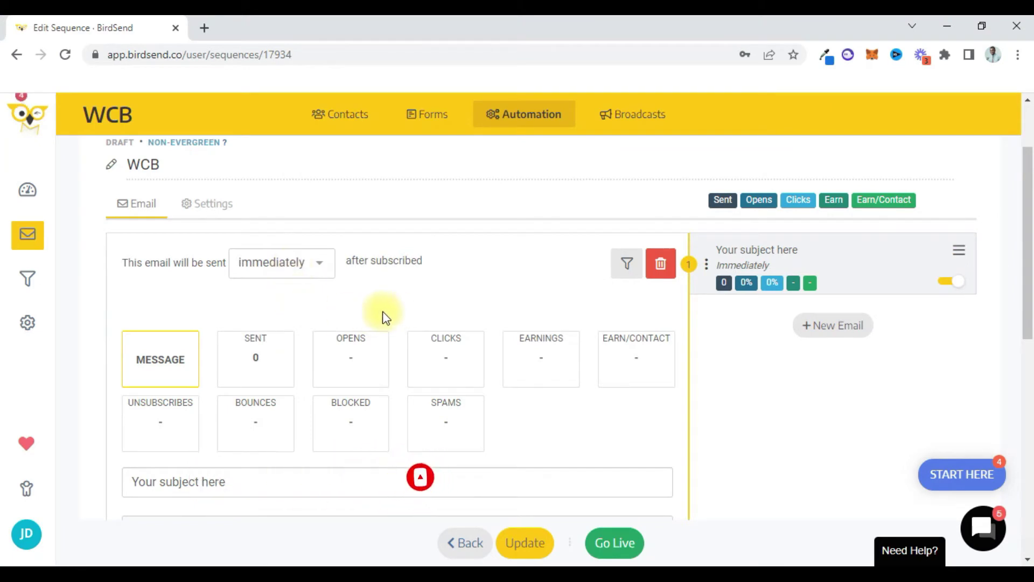
scroll(1030, 234, up, 1)
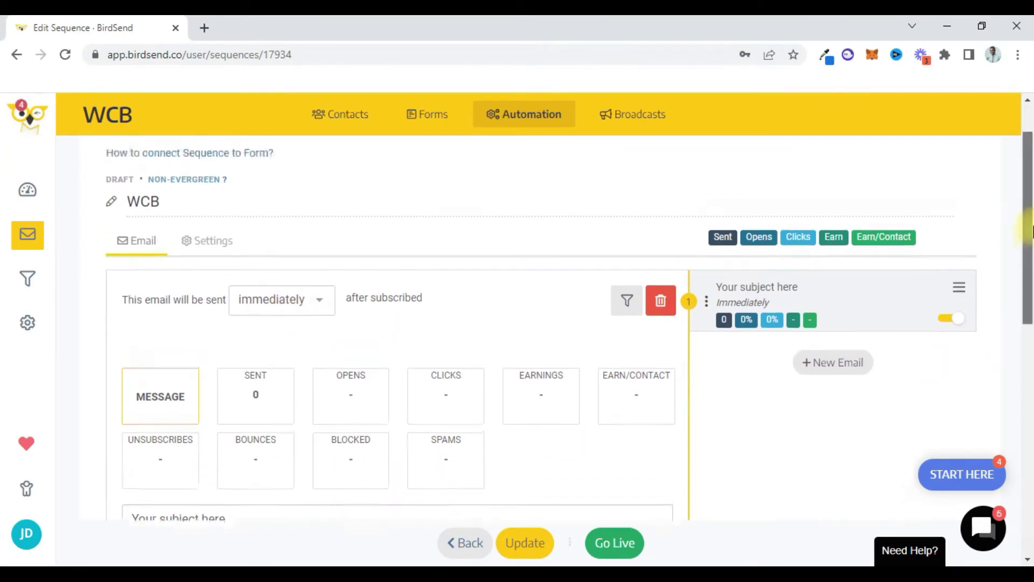
drag(1030, 235, 1028, 323)
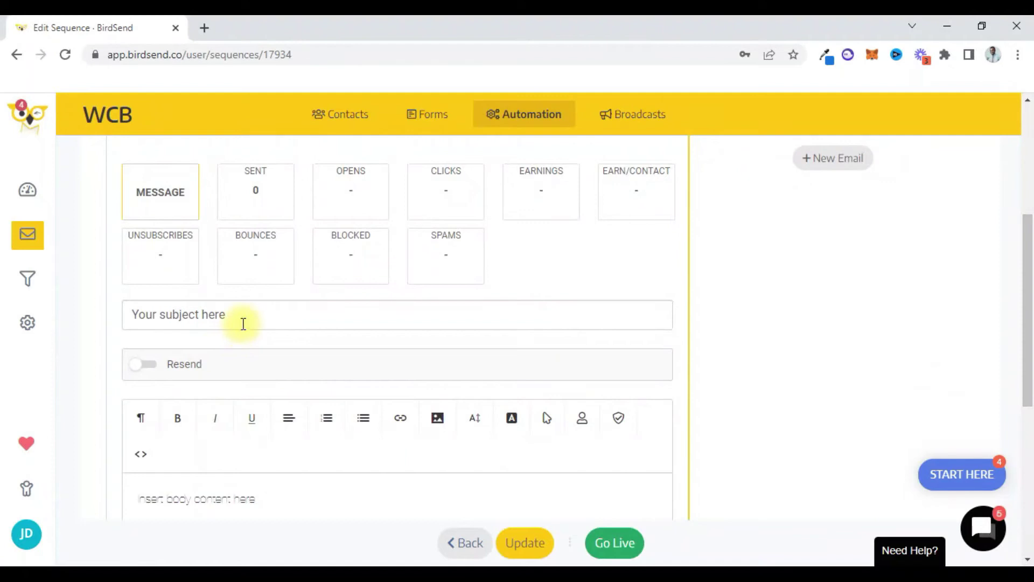
click(249, 495)
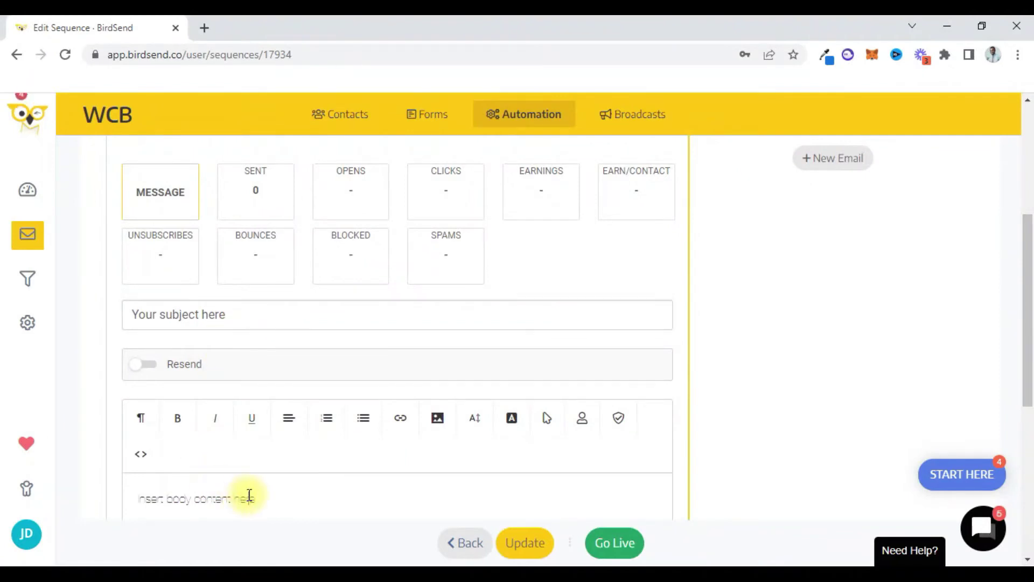
Step: In a new browser tab, go to Google Docs and search the files for 'em'
click(204, 28)
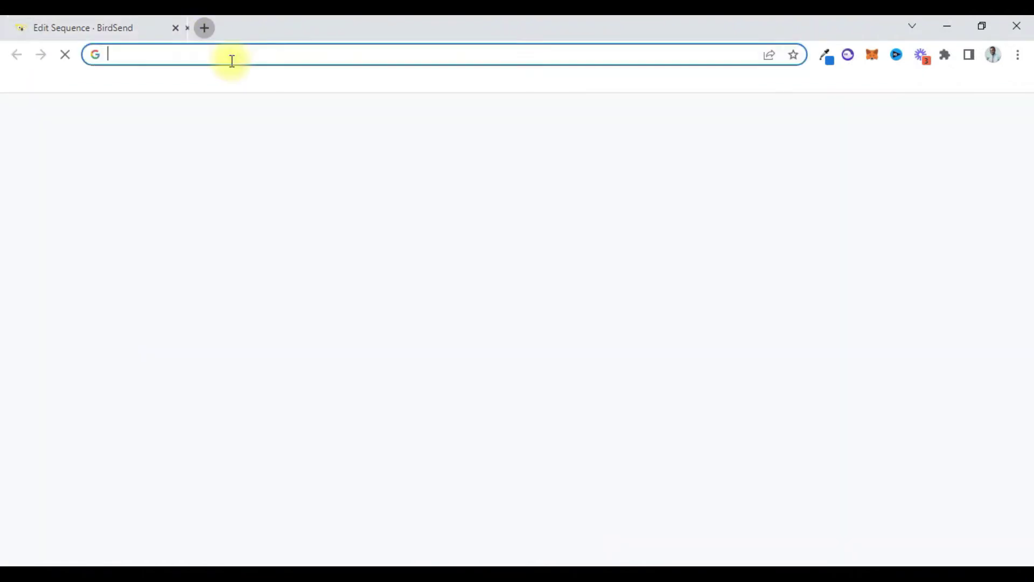
text(docs.google.com/document/u/0/)
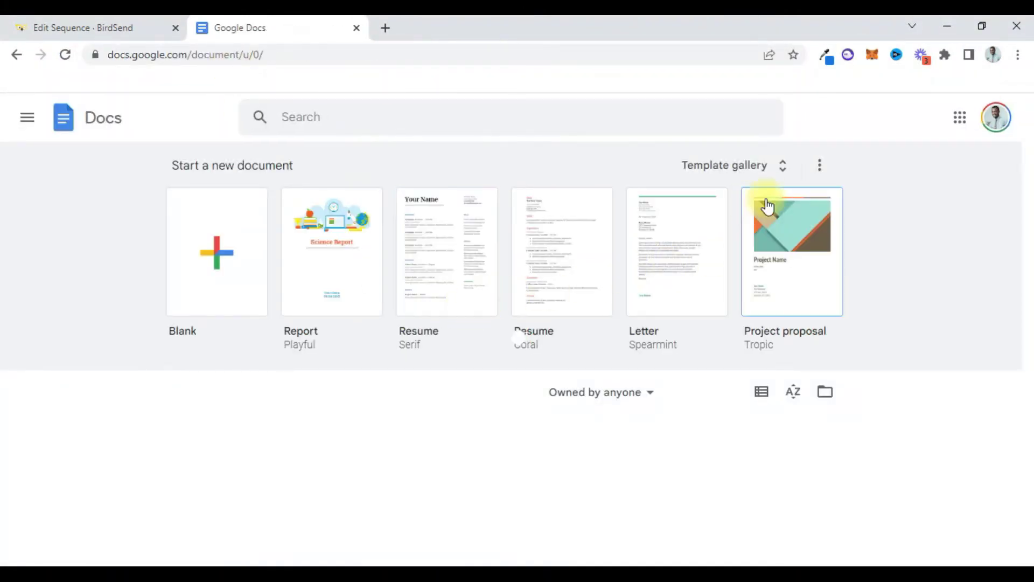
click(409, 117)
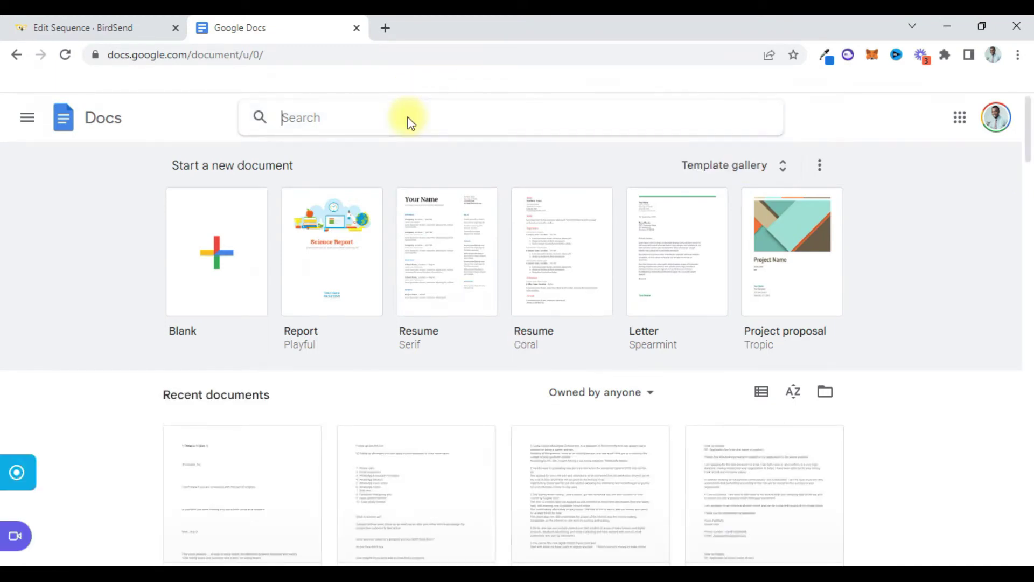
text(w)
key(BackSpace)
text(e)
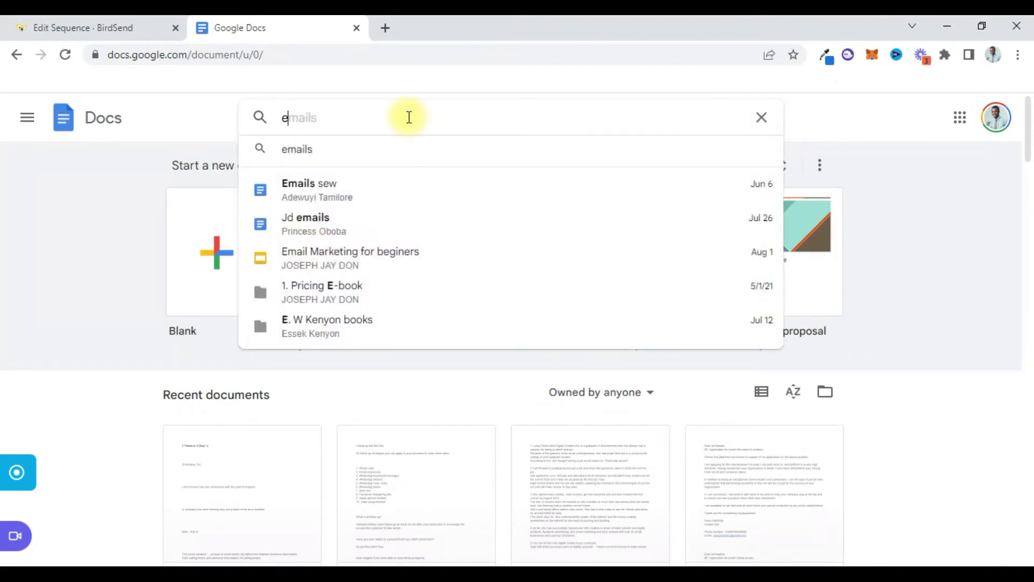
key(BackSpace)
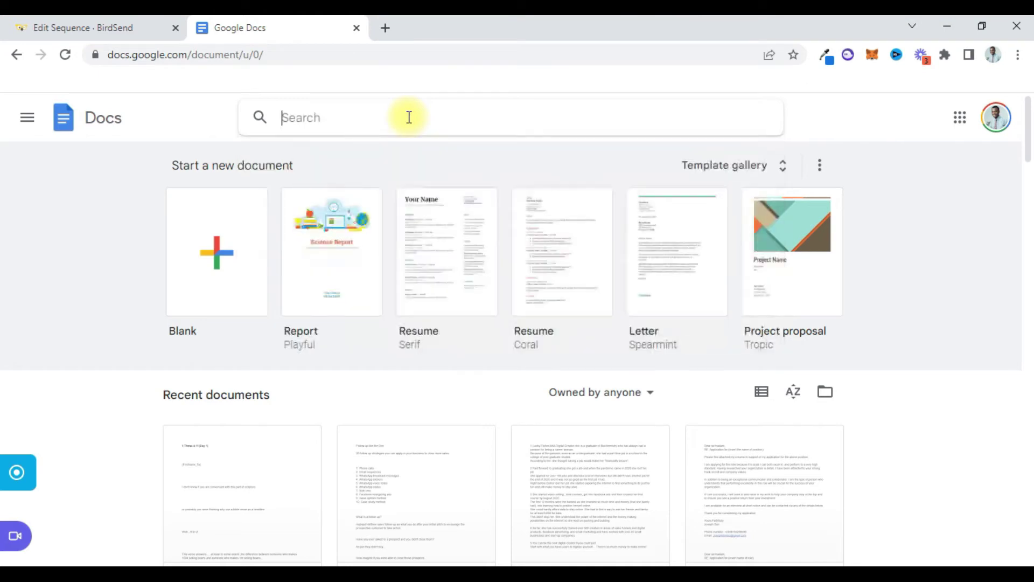
text(wcb)
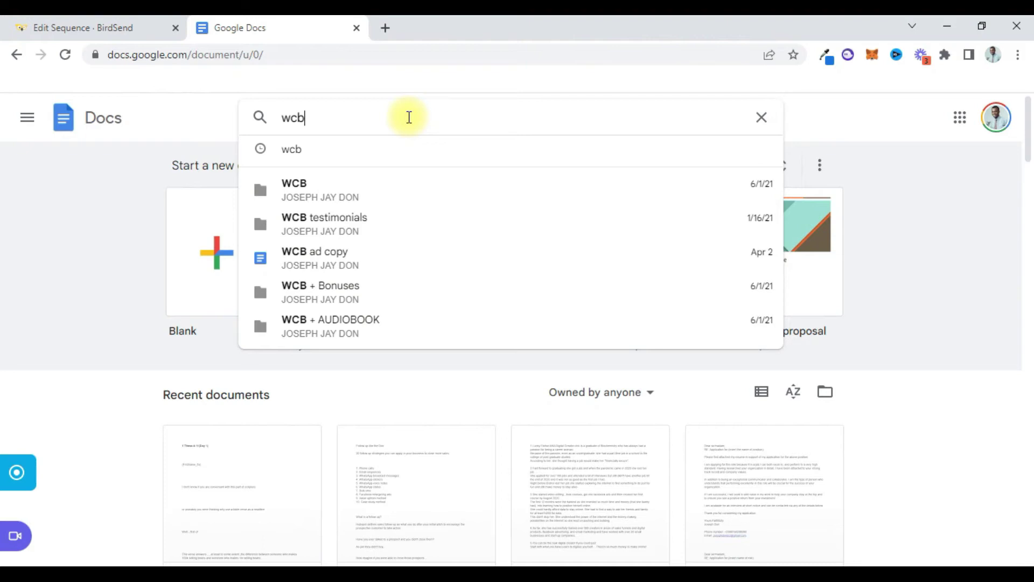
key(BackSpace)
key(BackSpace)
key(BackSpace)
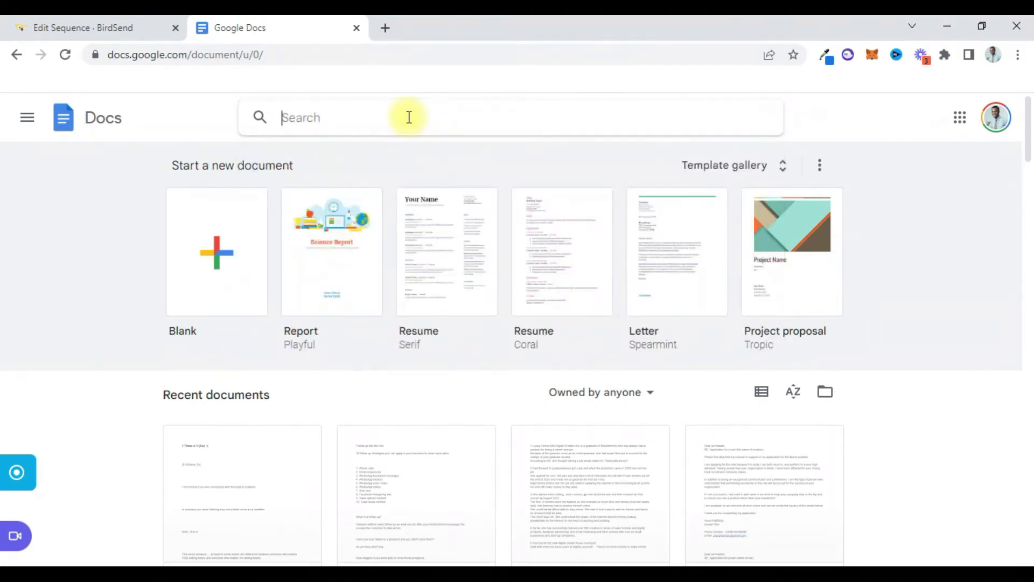
text(em)
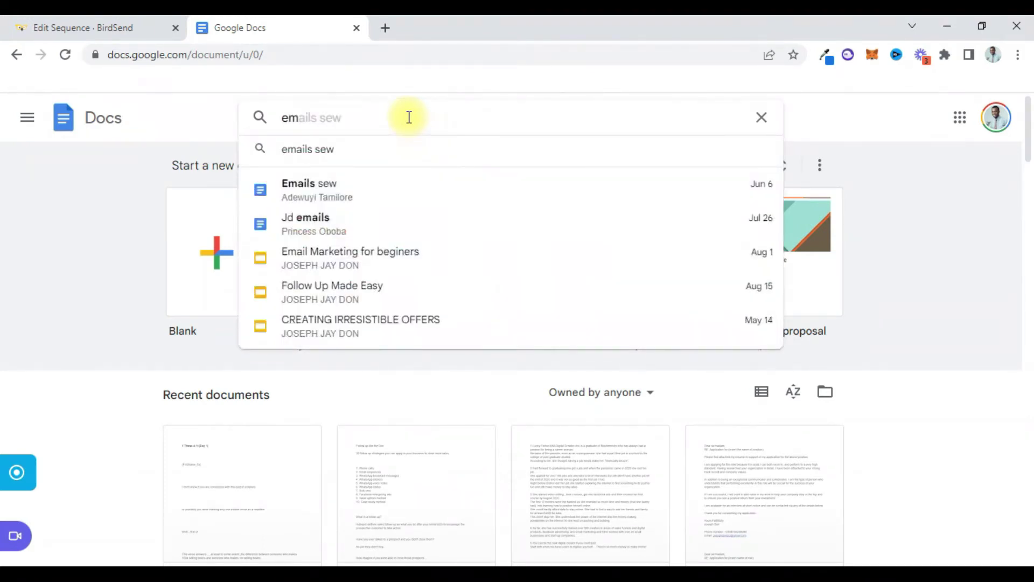
Step: Open the Emails sew document and select the EMAIL 1 text from its heading down
click(367, 197)
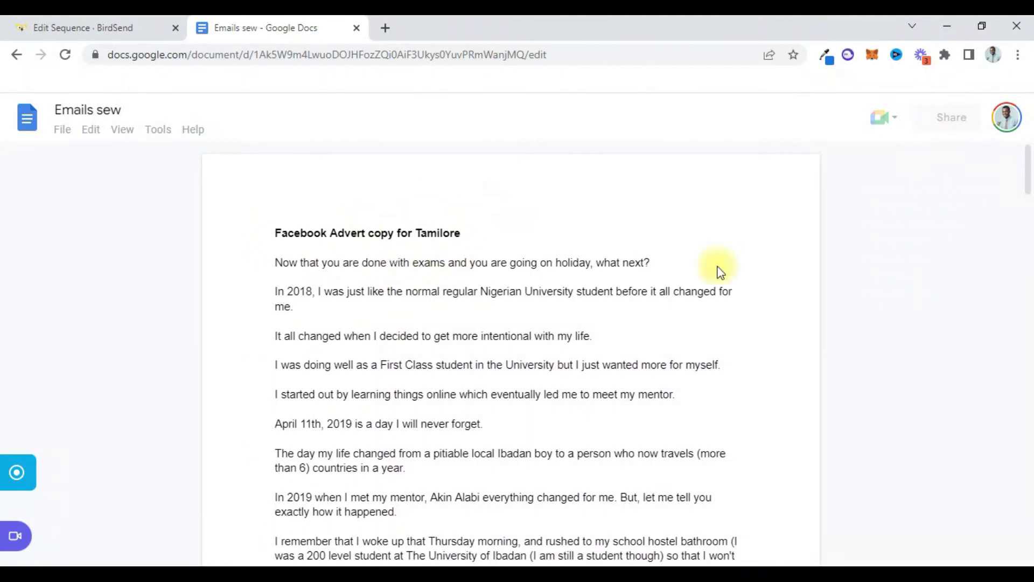
drag(1032, 172, 1031, 297)
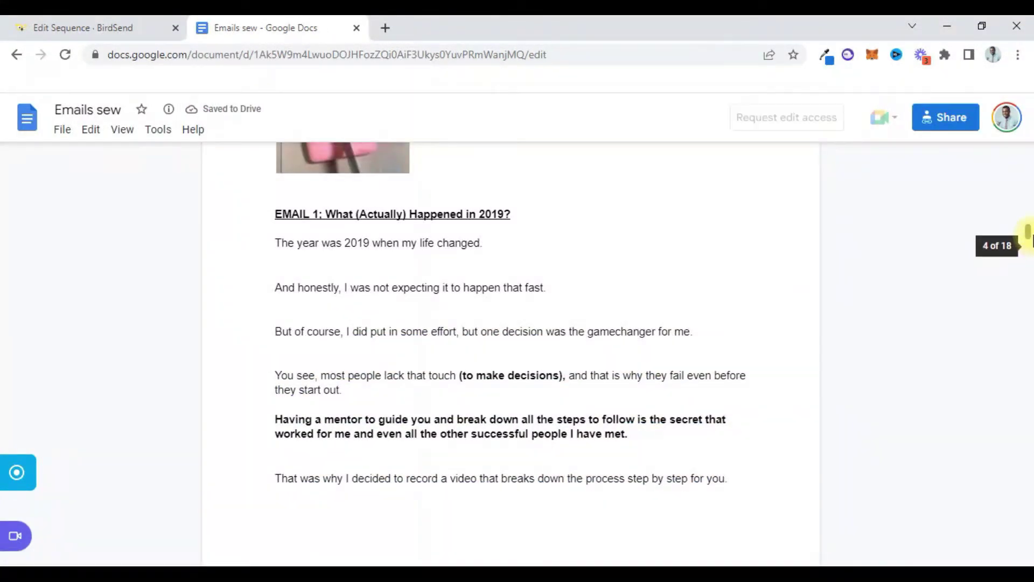
drag(1031, 237, 1031, 174)
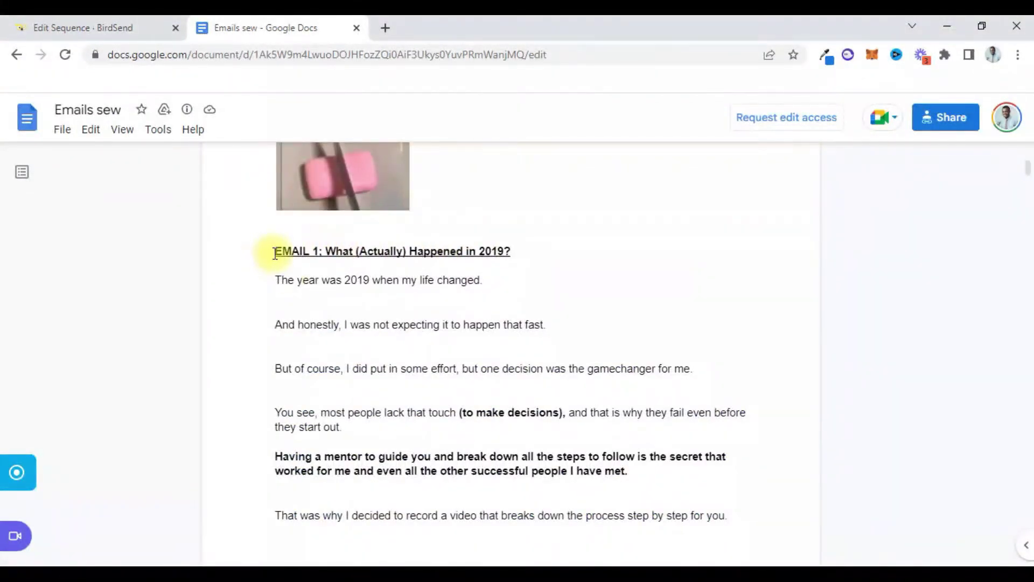
drag(275, 253, 575, 245)
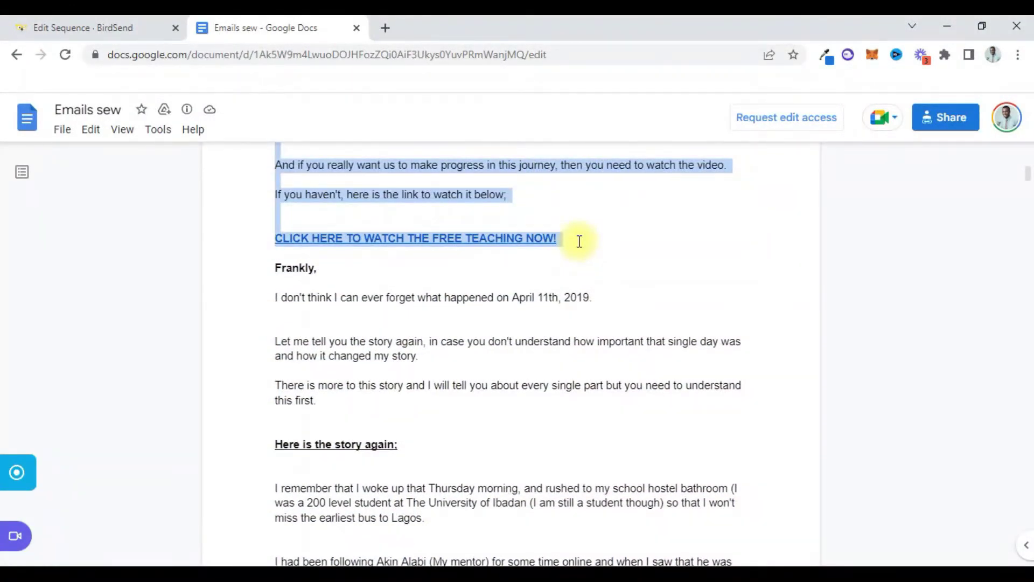
Step: Paste the copied EMAIL 1 text into the first WCB email's body
click(50, 23)
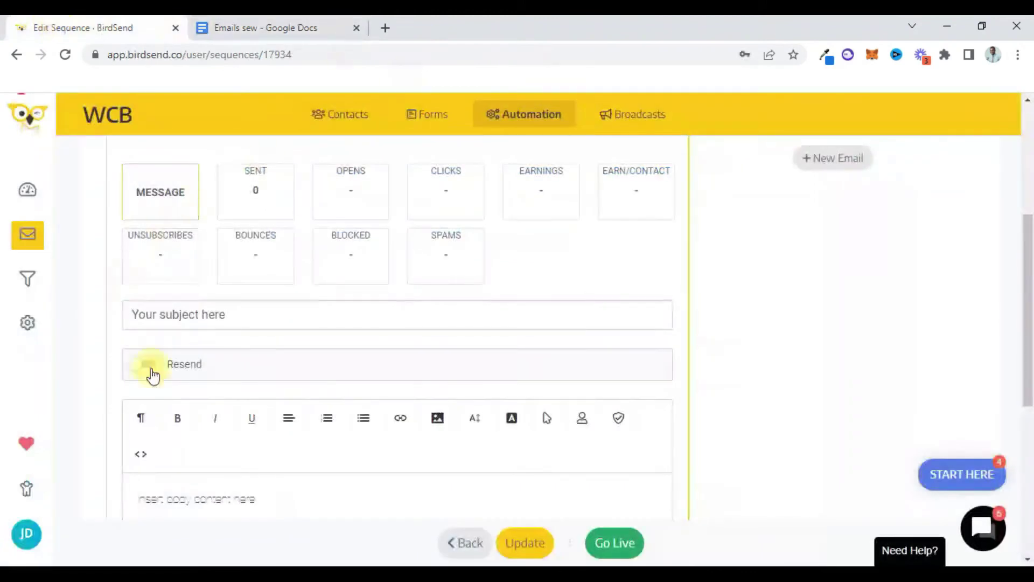
click(255, 489)
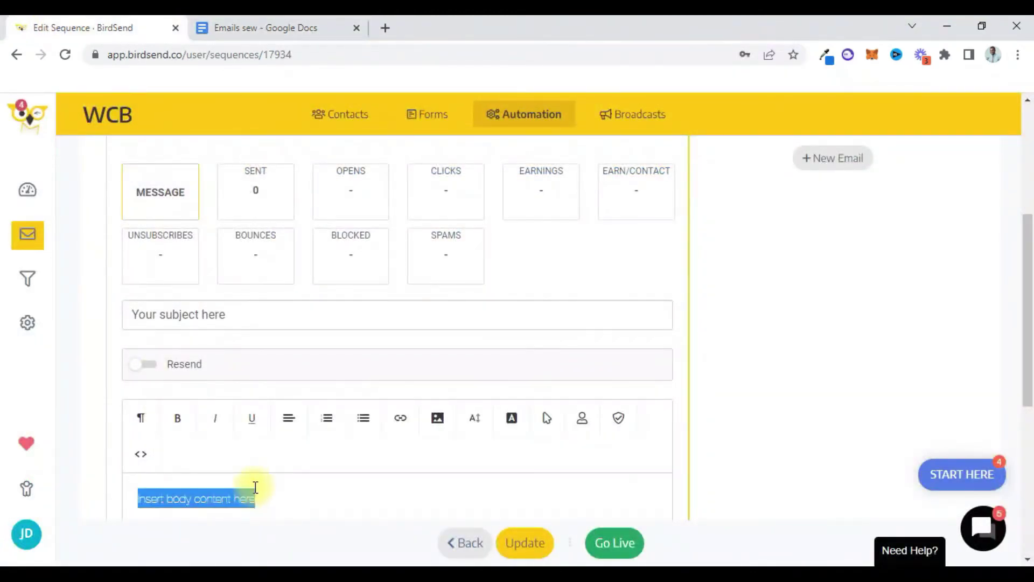
key(ctrl+v)
Step: Move the 'EMAIL 1; What (Actually) Happened in 2019?' heading from the body into the subject
drag(1026, 242, 1030, 305)
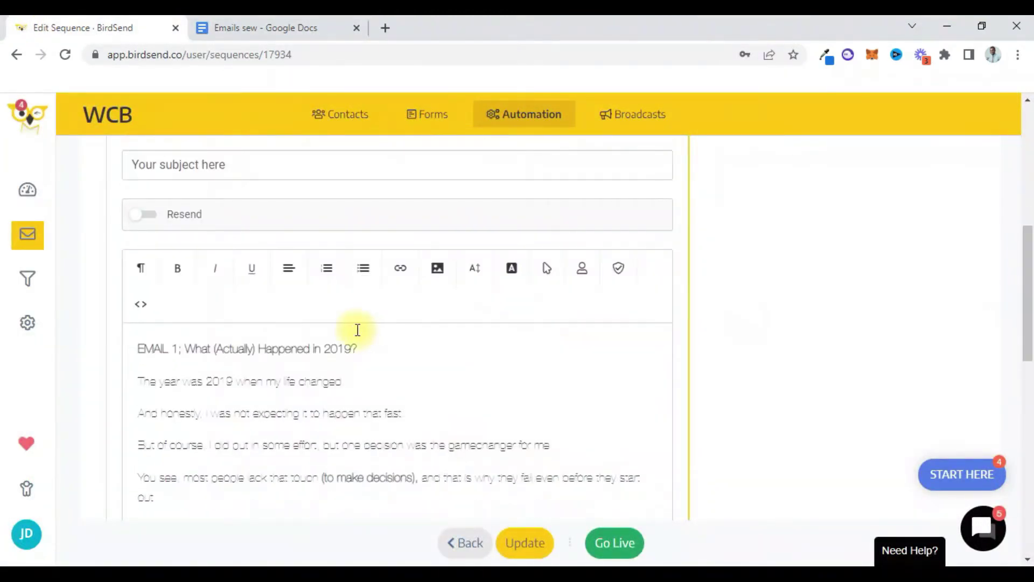
drag(359, 348, 111, 353)
key(ctrl+x)
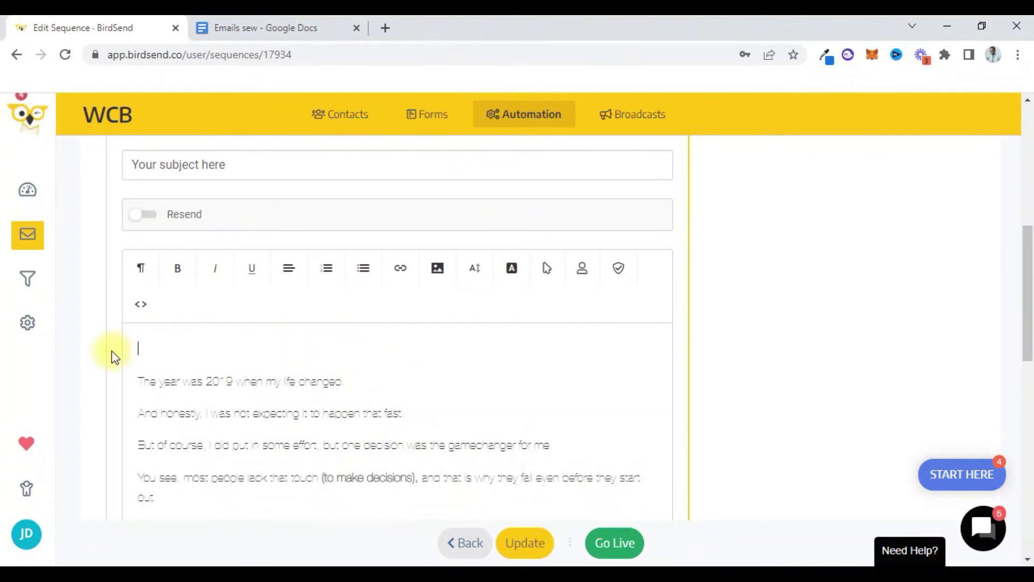
click(191, 169)
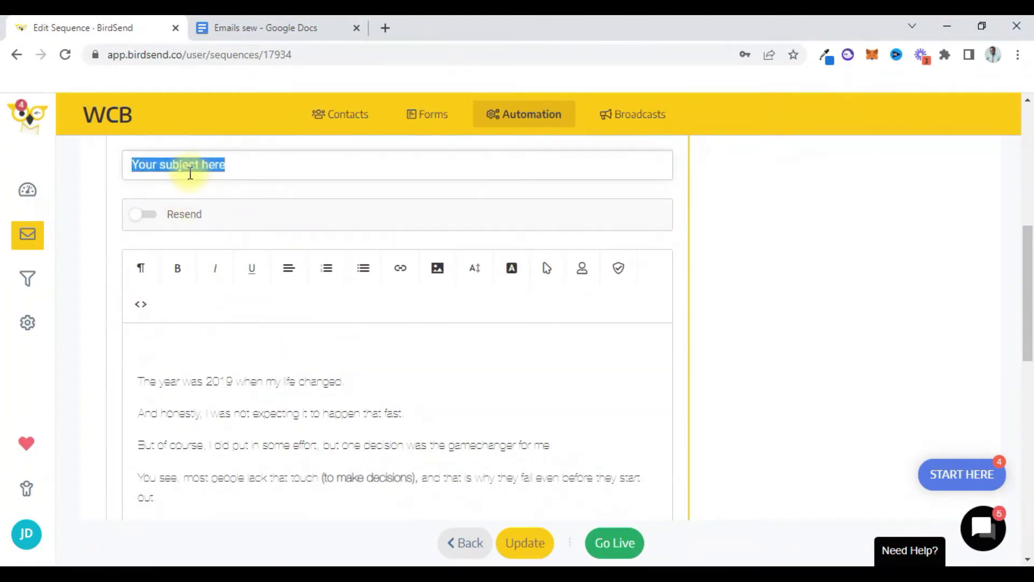
key(ctrl+v)
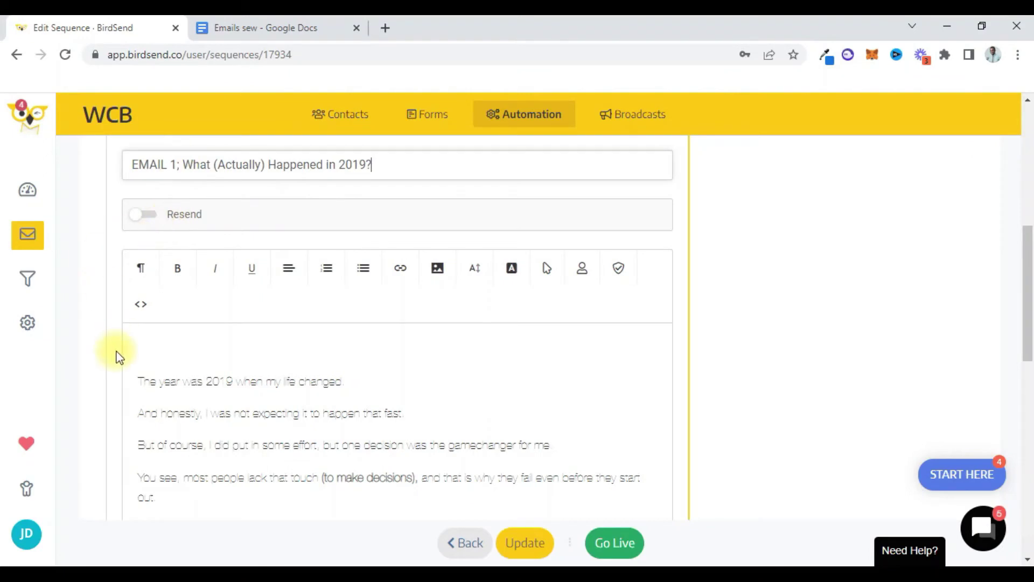
Step: Add a First Name merge tag greeting to the body and save the sequence as draft
click(142, 345)
click(582, 274)
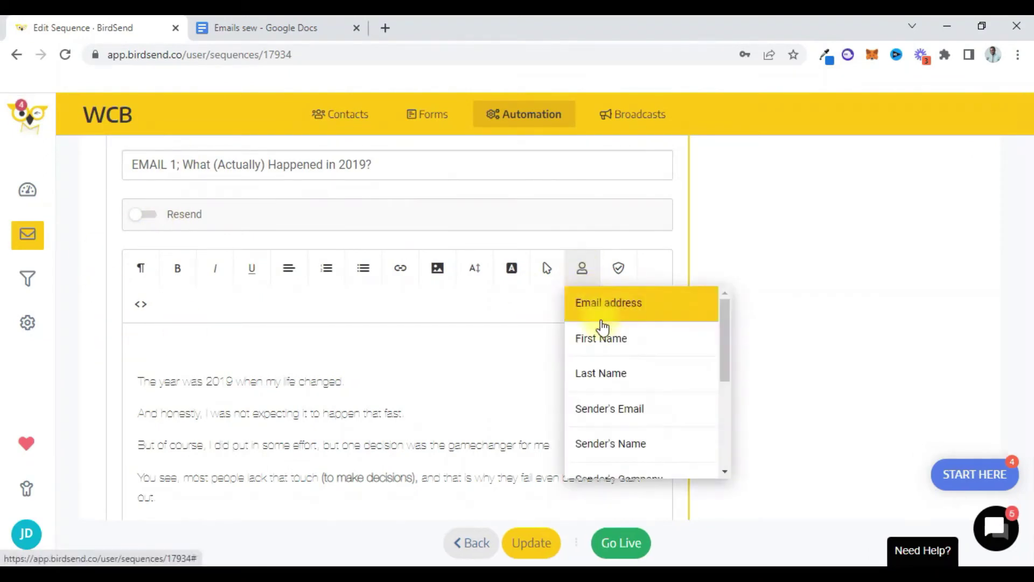
click(603, 337)
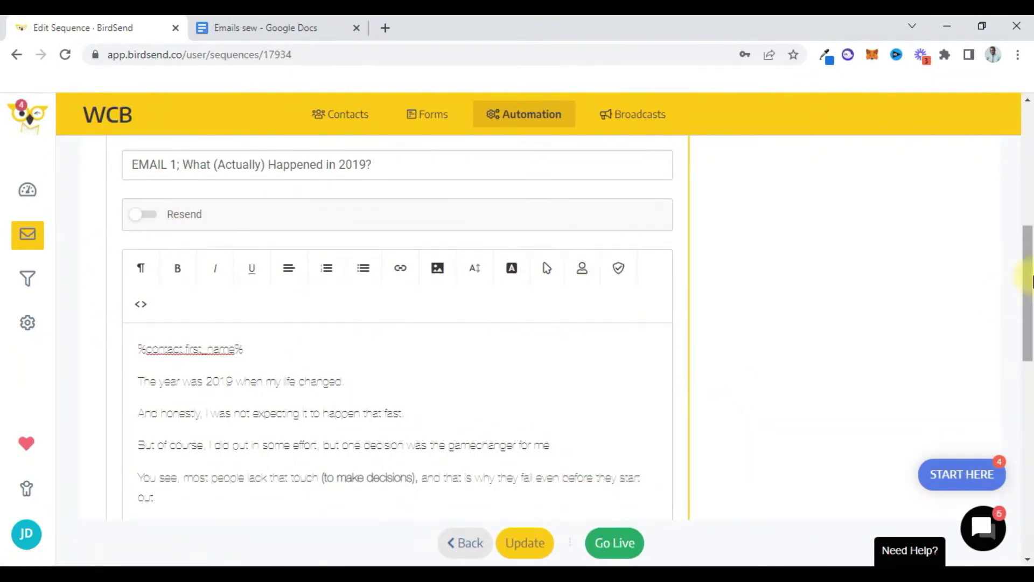
drag(1028, 272, 1028, 400)
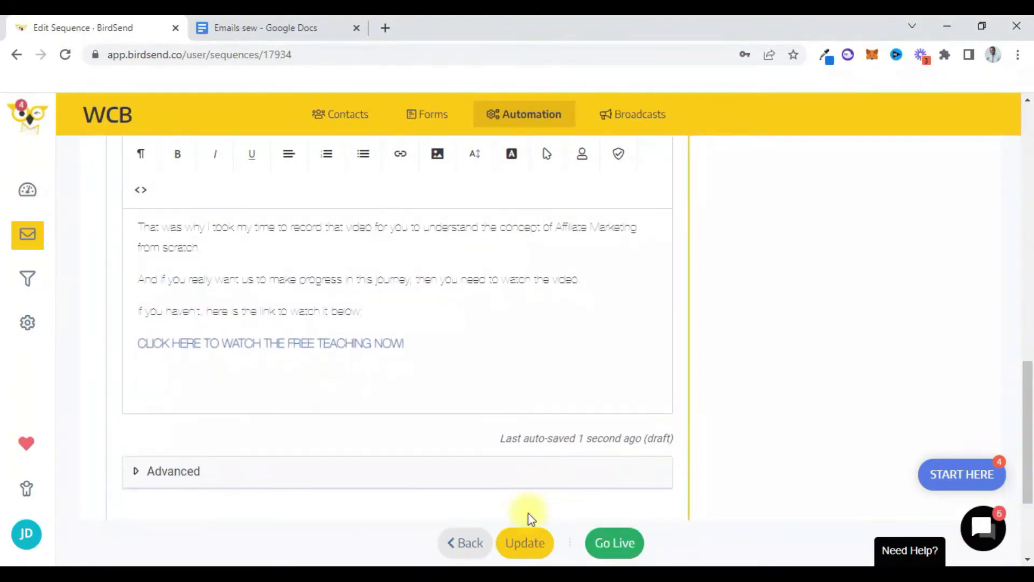
click(519, 542)
Step: Put WCB live as an evergreen sequence and add a second email sent one day later
scroll(863, 377, up, 10)
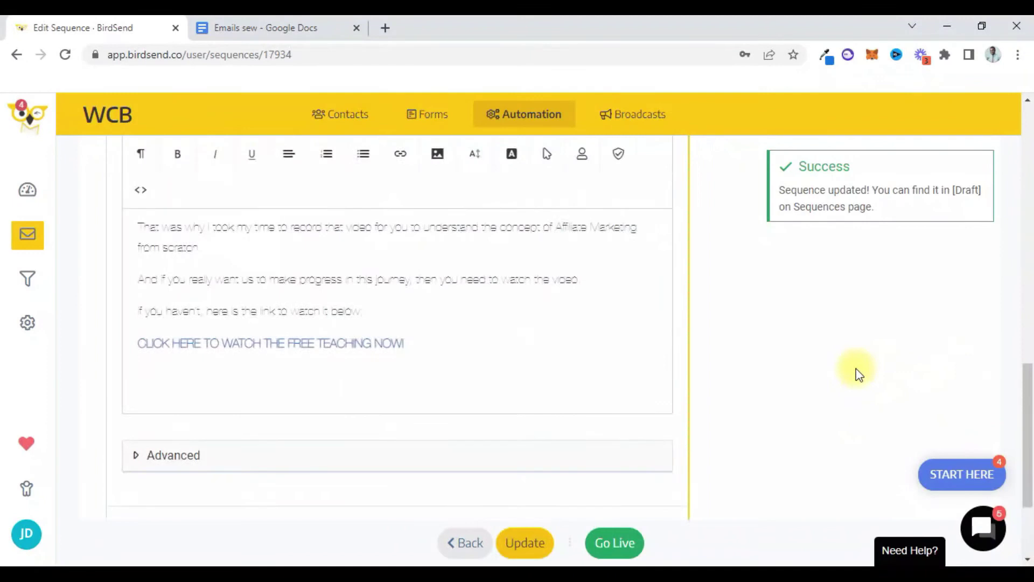
drag(1032, 161, 1031, 182)
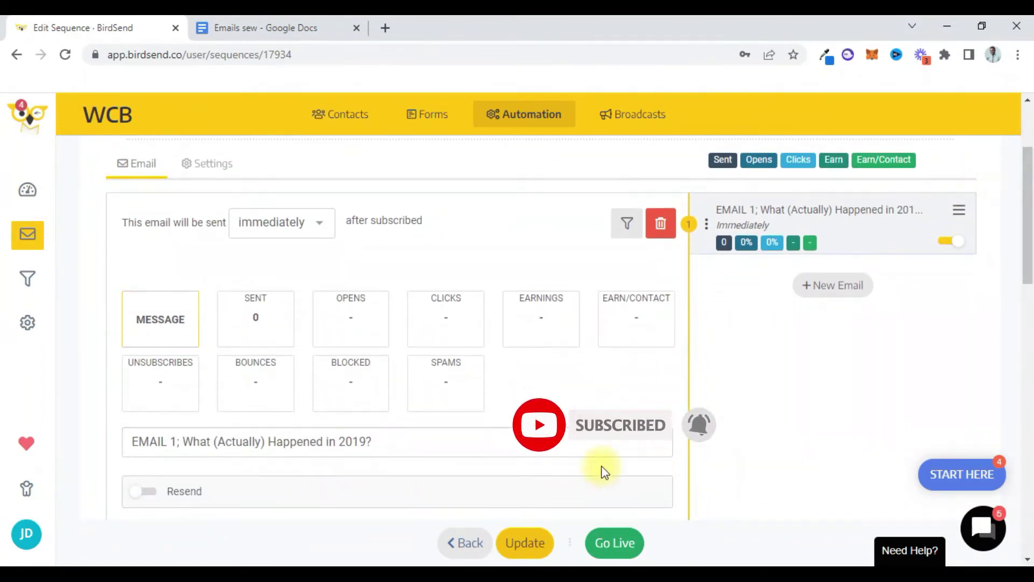
click(614, 543)
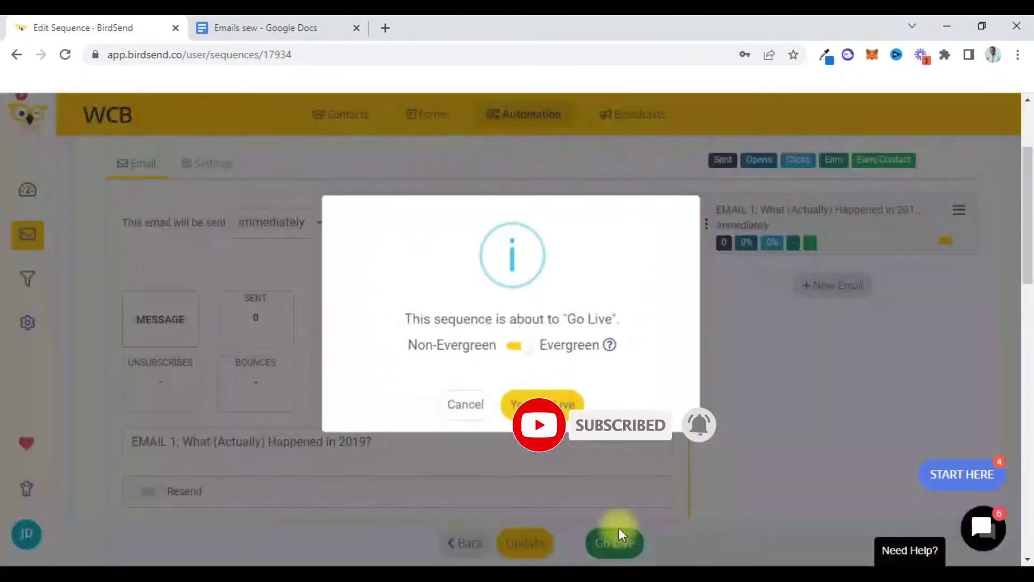
click(563, 412)
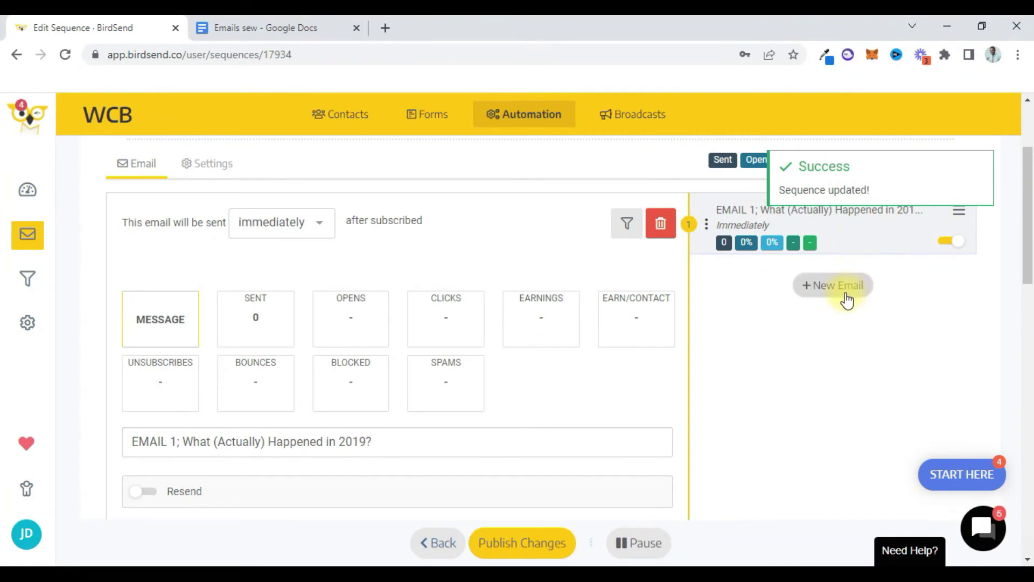
click(846, 287)
Step: Open the second email, then copy its text from 'Frankly,' to the closing line in Emails sew
click(856, 284)
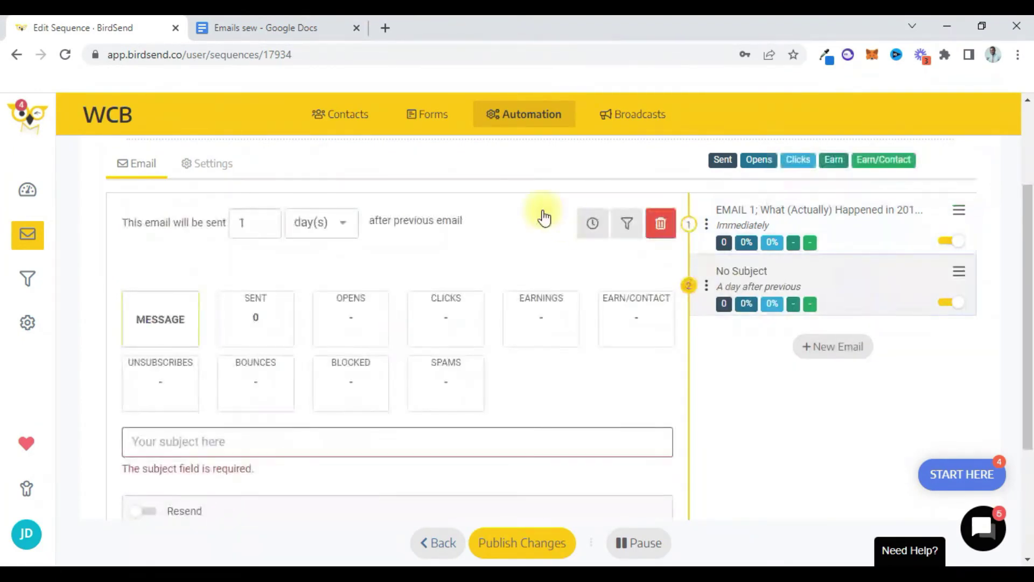
click(257, 25)
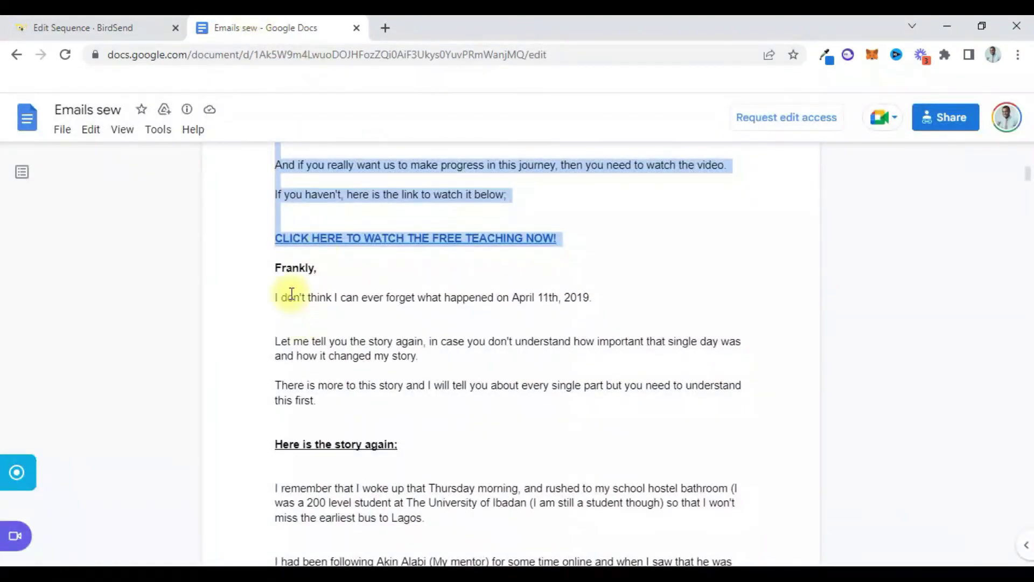
drag(272, 268, 413, 558)
drag(413, 465, 542, 498)
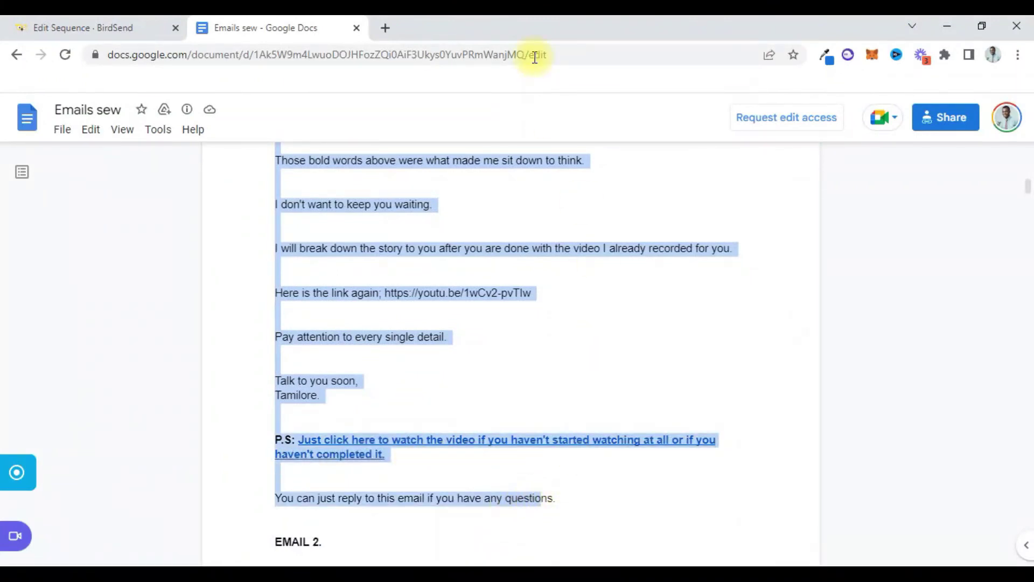
click(133, 18)
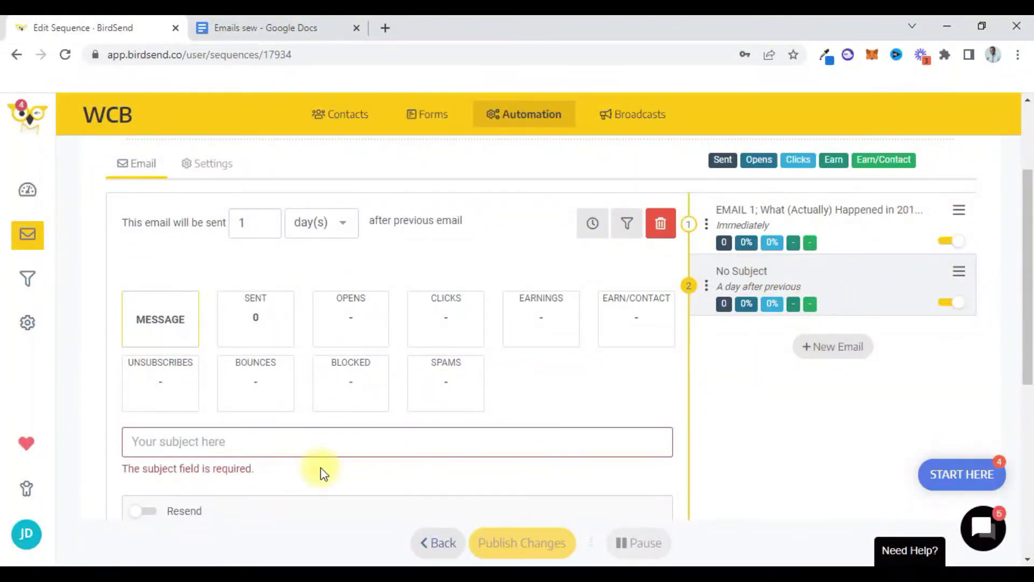
Step: Enter 'Email 2' as the second email's subject
scroll(323, 477, up, 1)
scroll(997, 318, down, 1)
scroll(954, 258, down, 1)
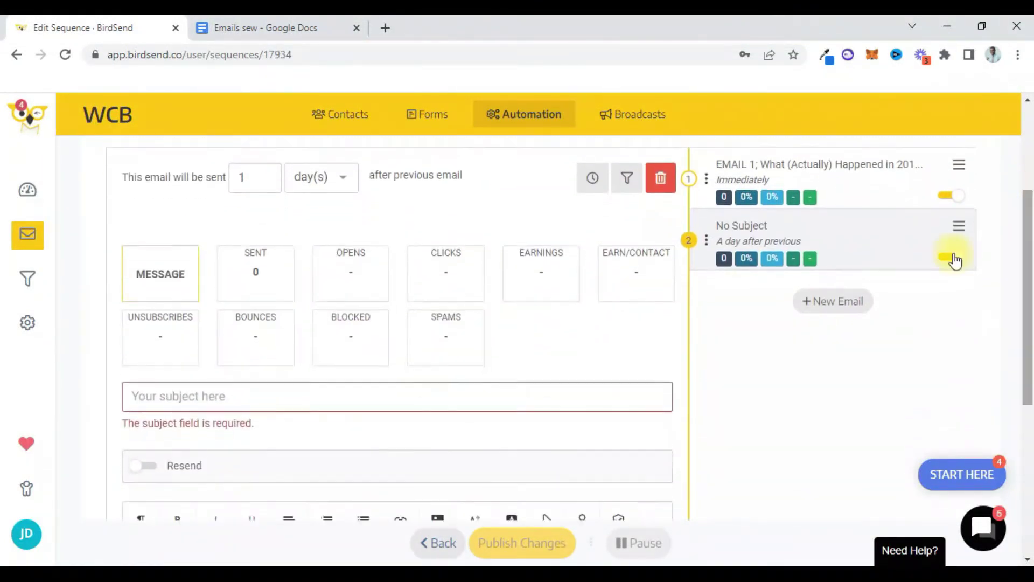
click(486, 403)
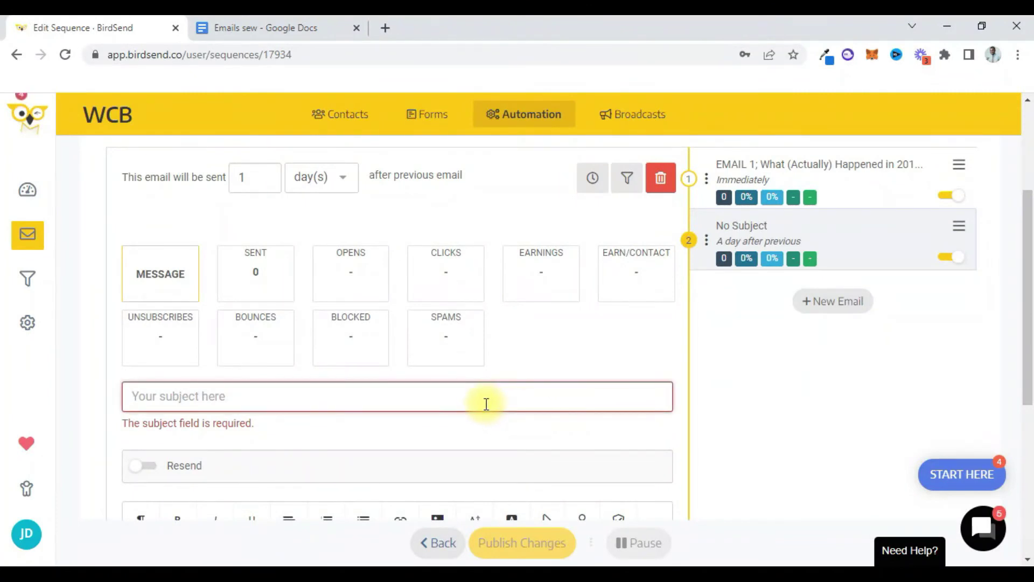
text(Email 2)
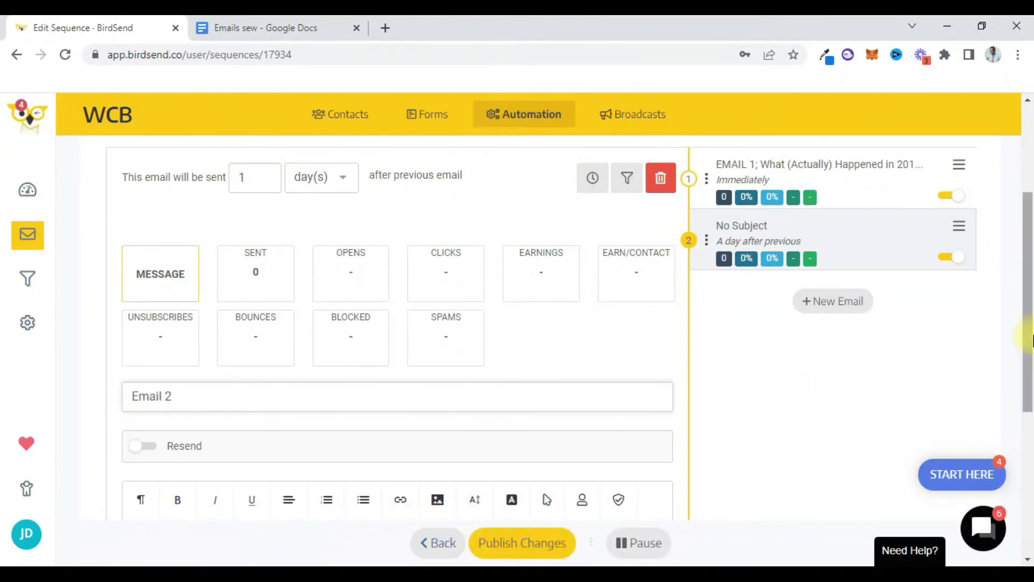
Step: Replace the second email's placeholder body with the copied text starting 'Frankly,'
scroll(378, 458, down, 2)
click(287, 510)
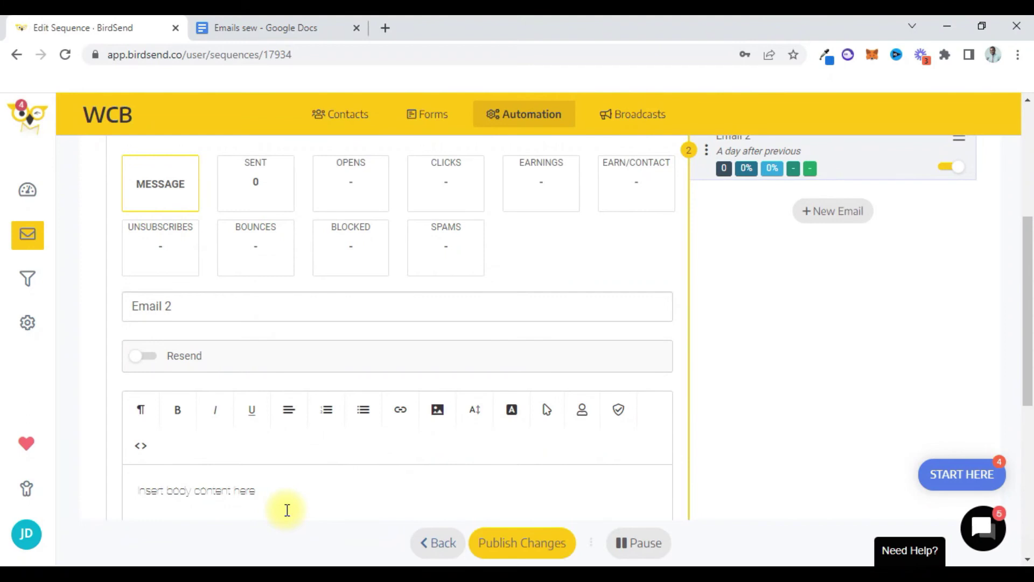
key(ctrl+a)
key(ctrl+v)
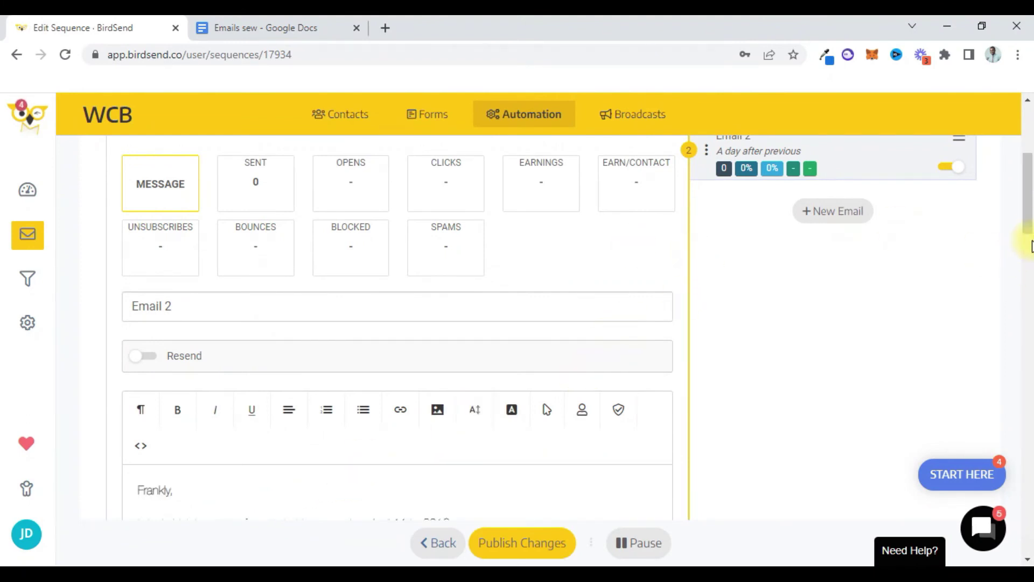
drag(1028, 242, 1028, 213)
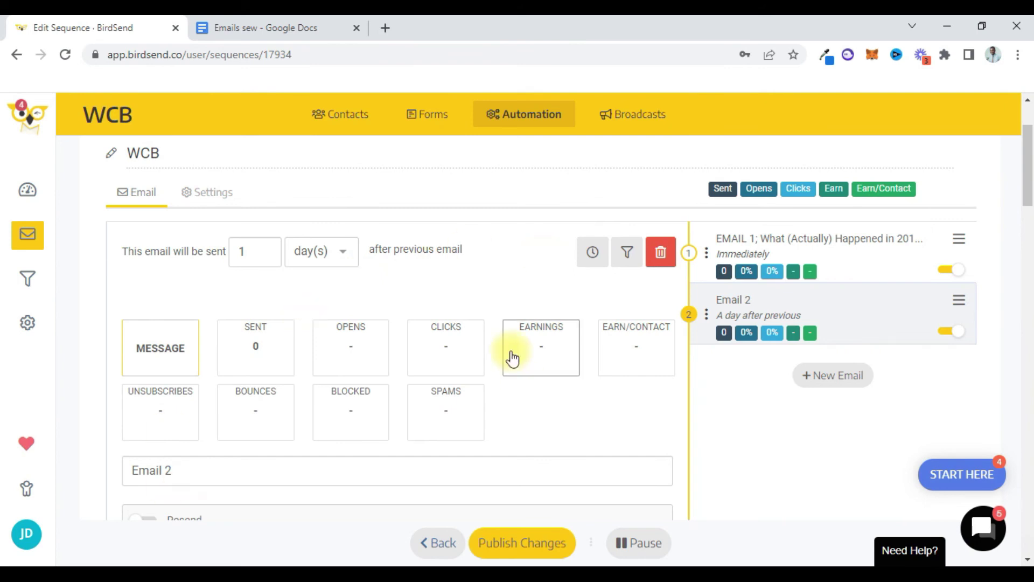
click(184, 197)
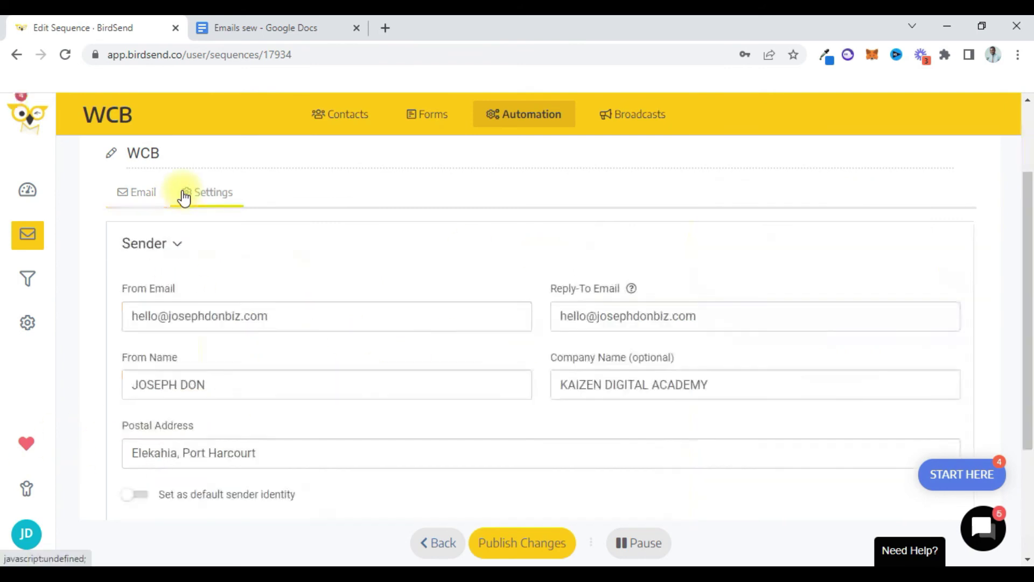
drag(1030, 234, 1030, 348)
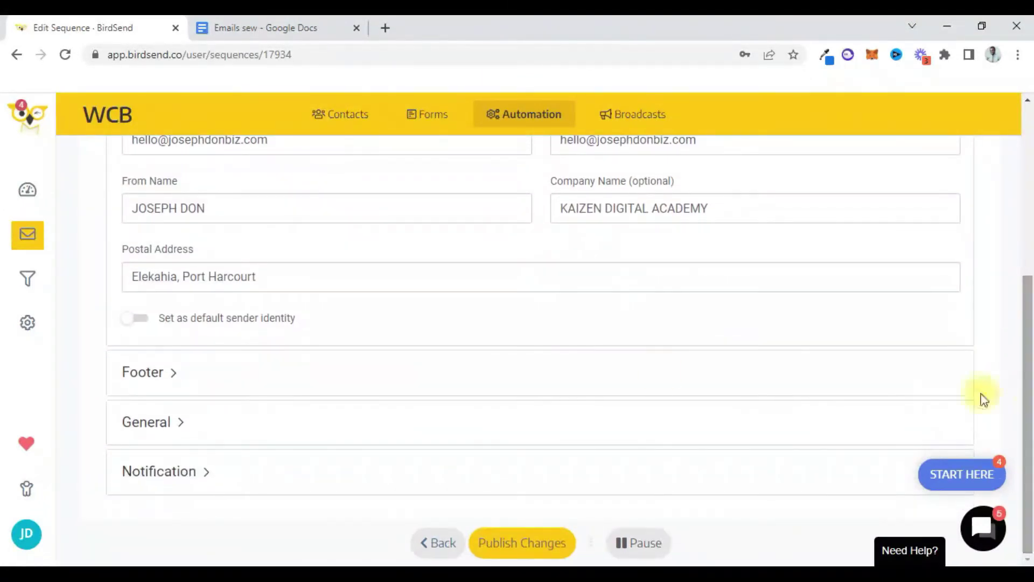
click(208, 364)
click(178, 435)
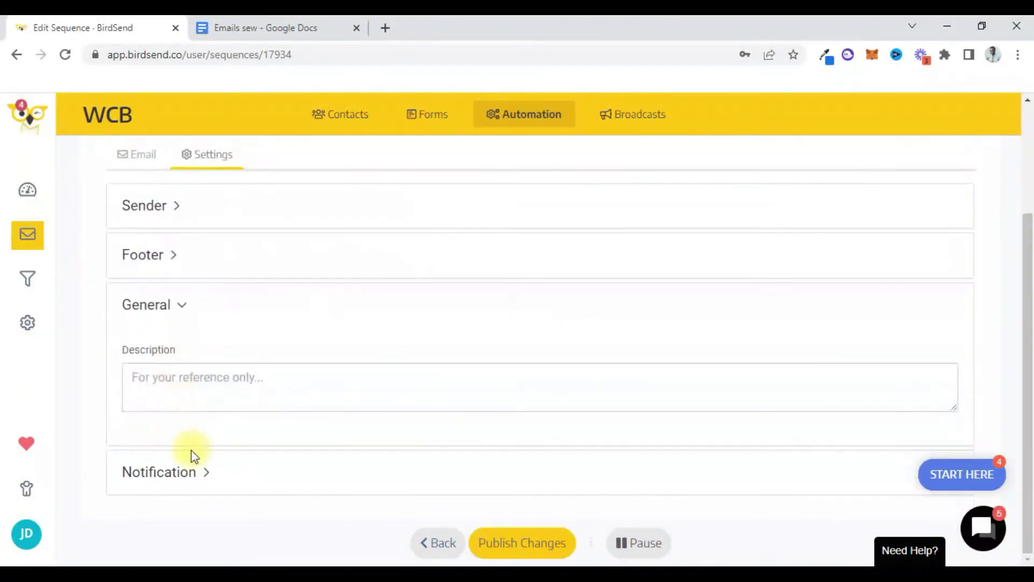
click(199, 479)
click(213, 386)
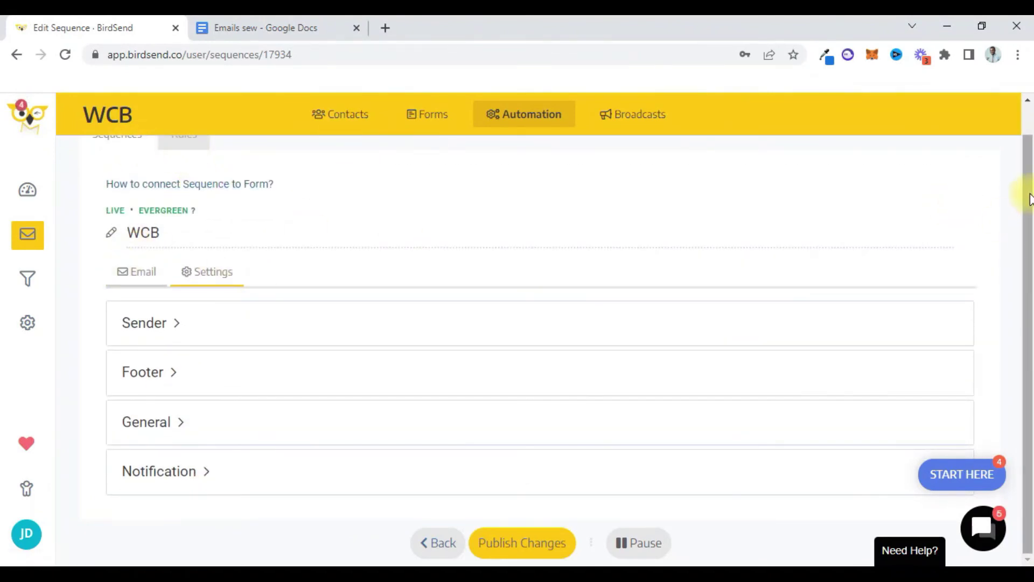
click(126, 290)
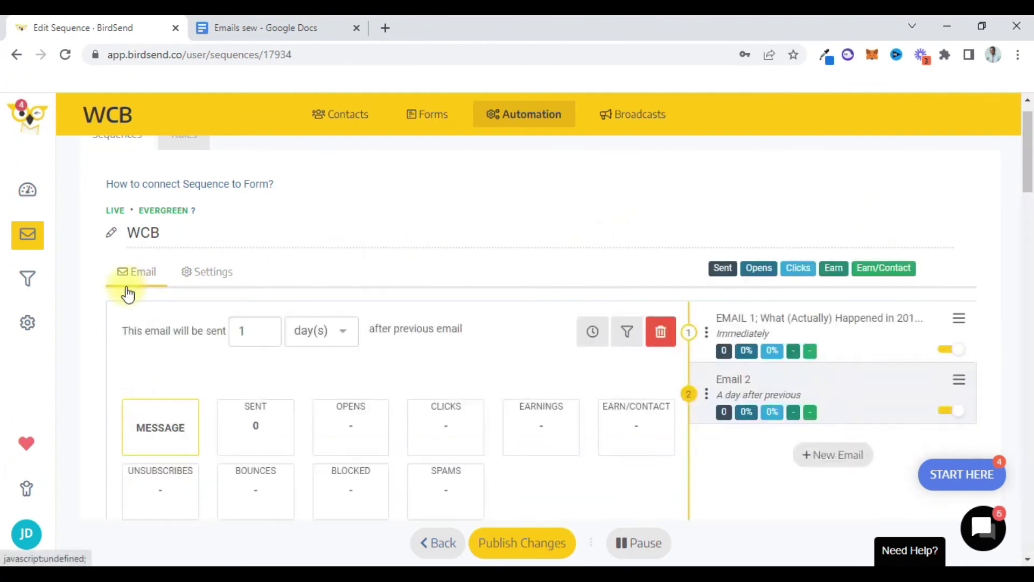
scroll(1030, 226, down, 7)
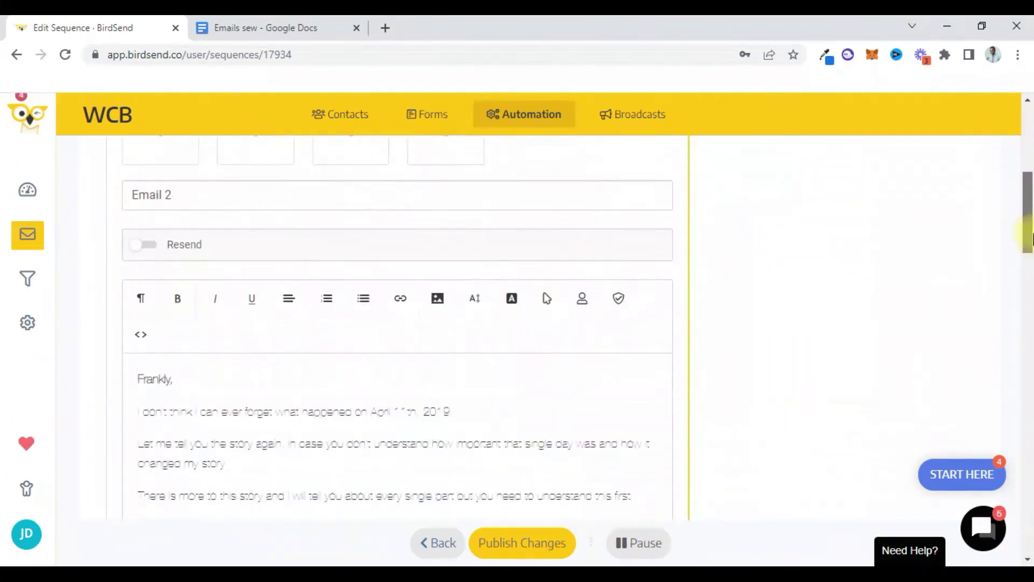
scroll(1030, 247, down, 3)
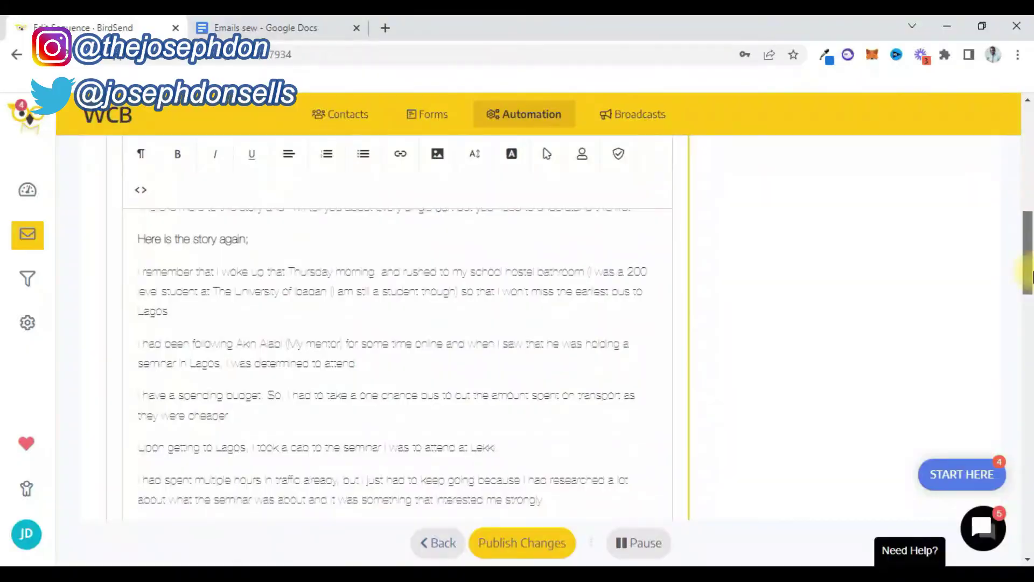